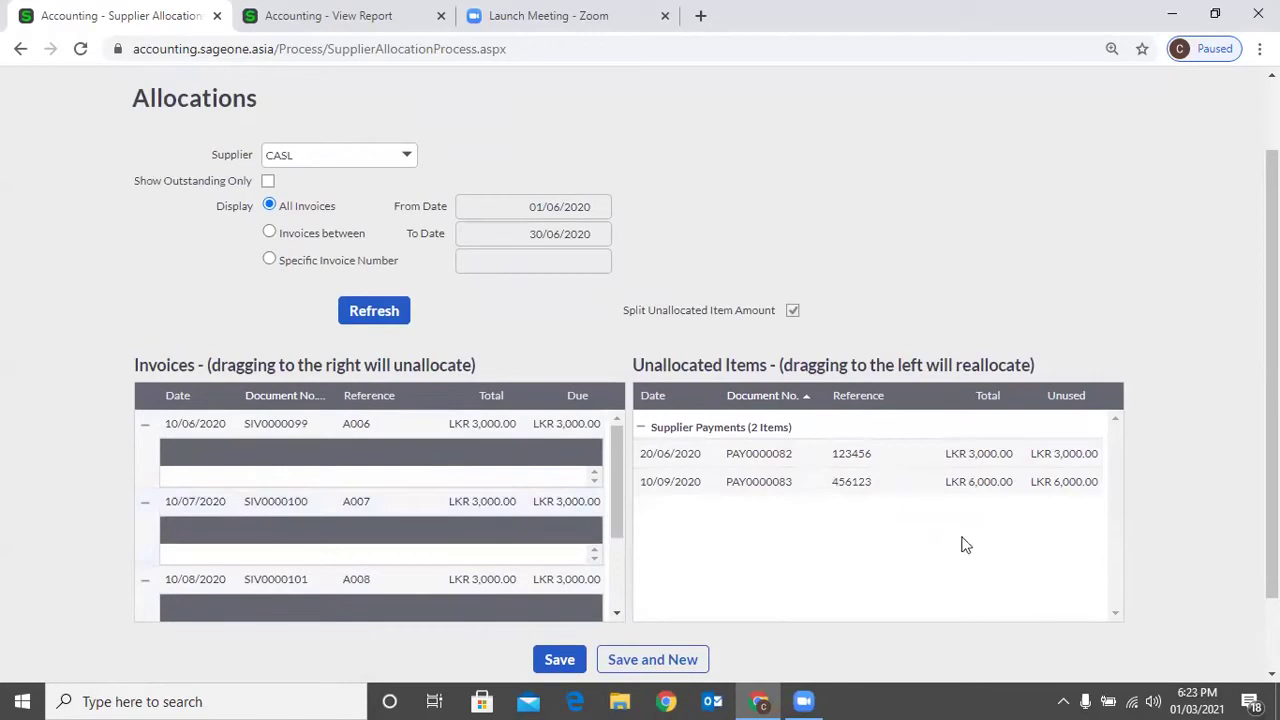
# - Save the CASL supplier allocations and compare the two Supplier Balances - Days Outstanding reports
pyautogui.press('Tab')
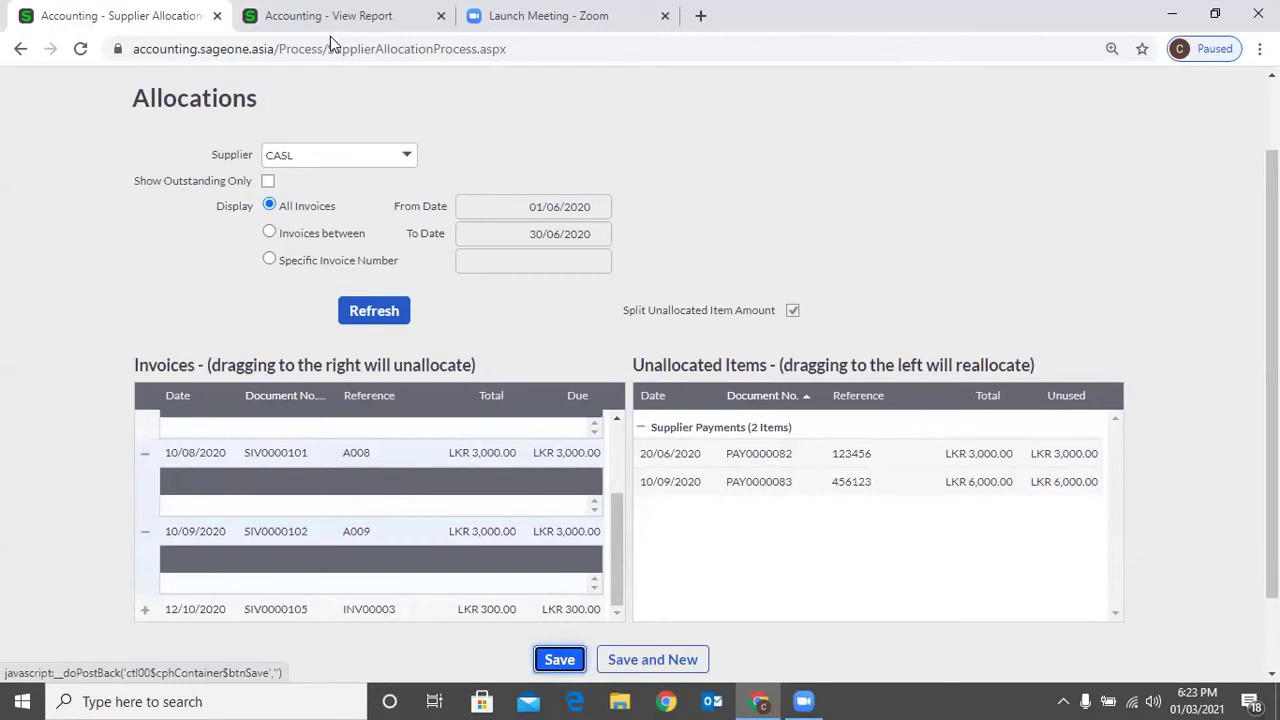
pyautogui.press('Return')
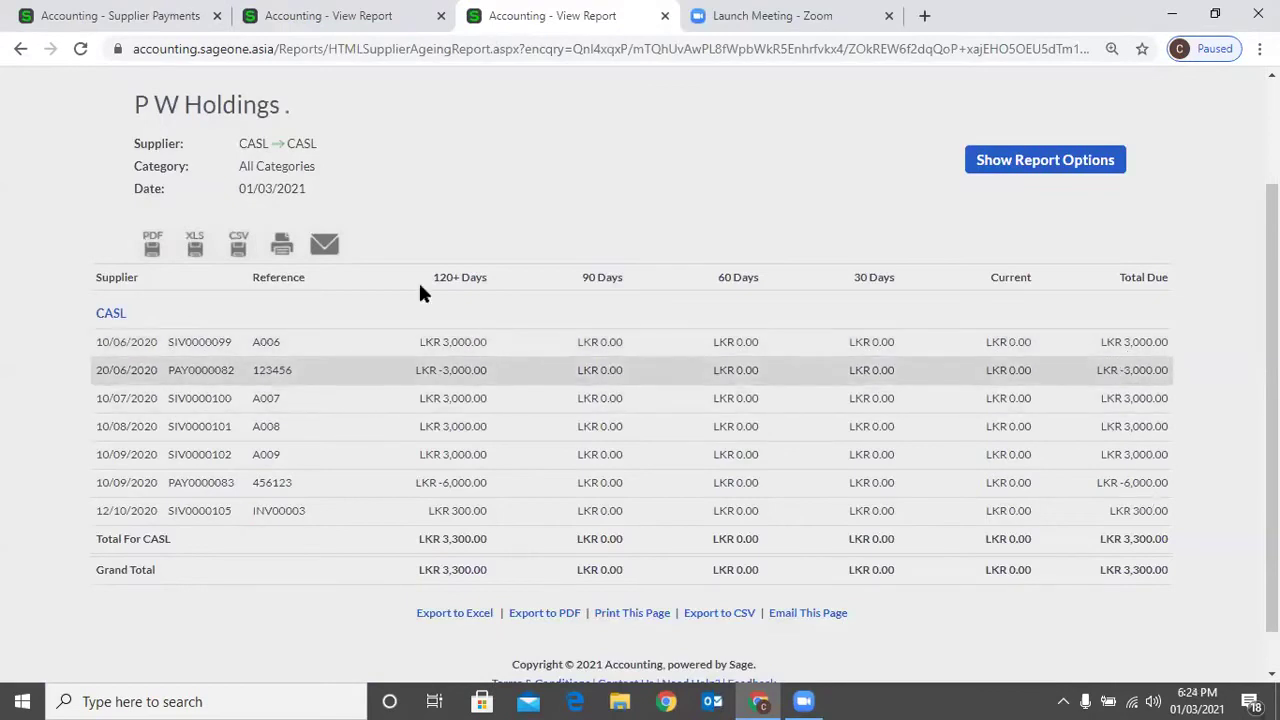
pyautogui.hotkey('ctrl', 'shift', 'Tab')
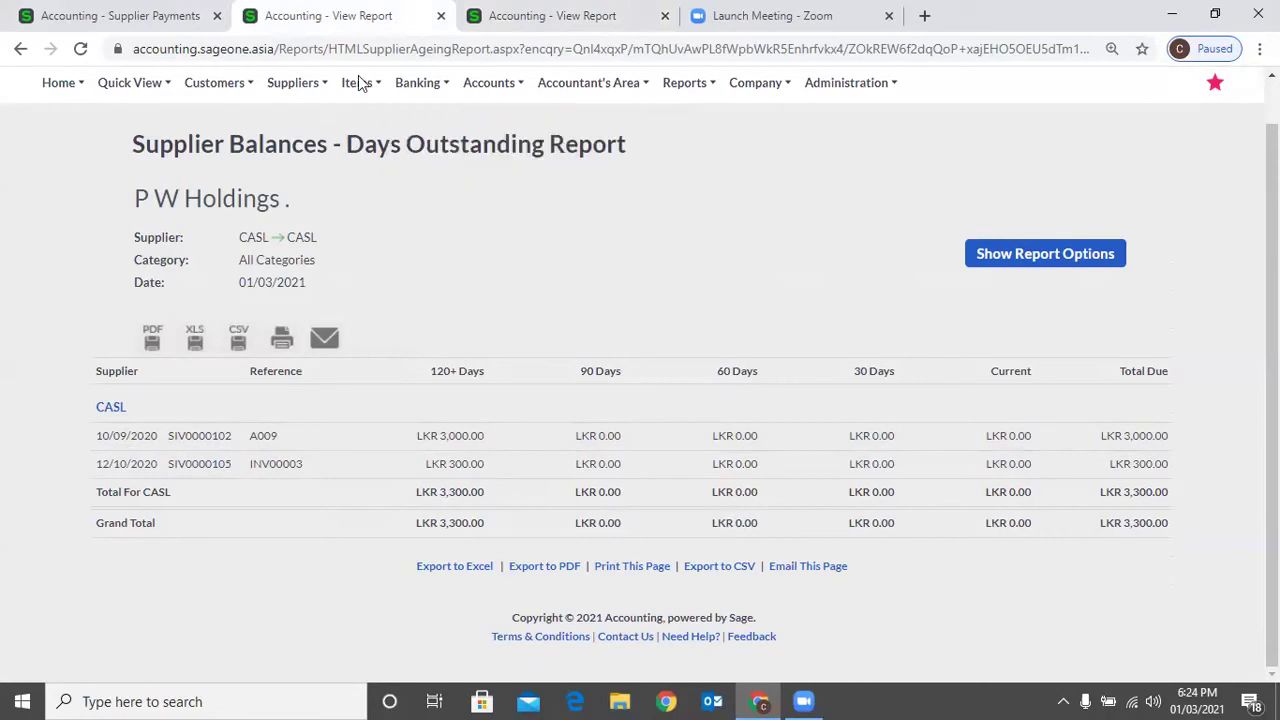
pyautogui.click(493, 28)
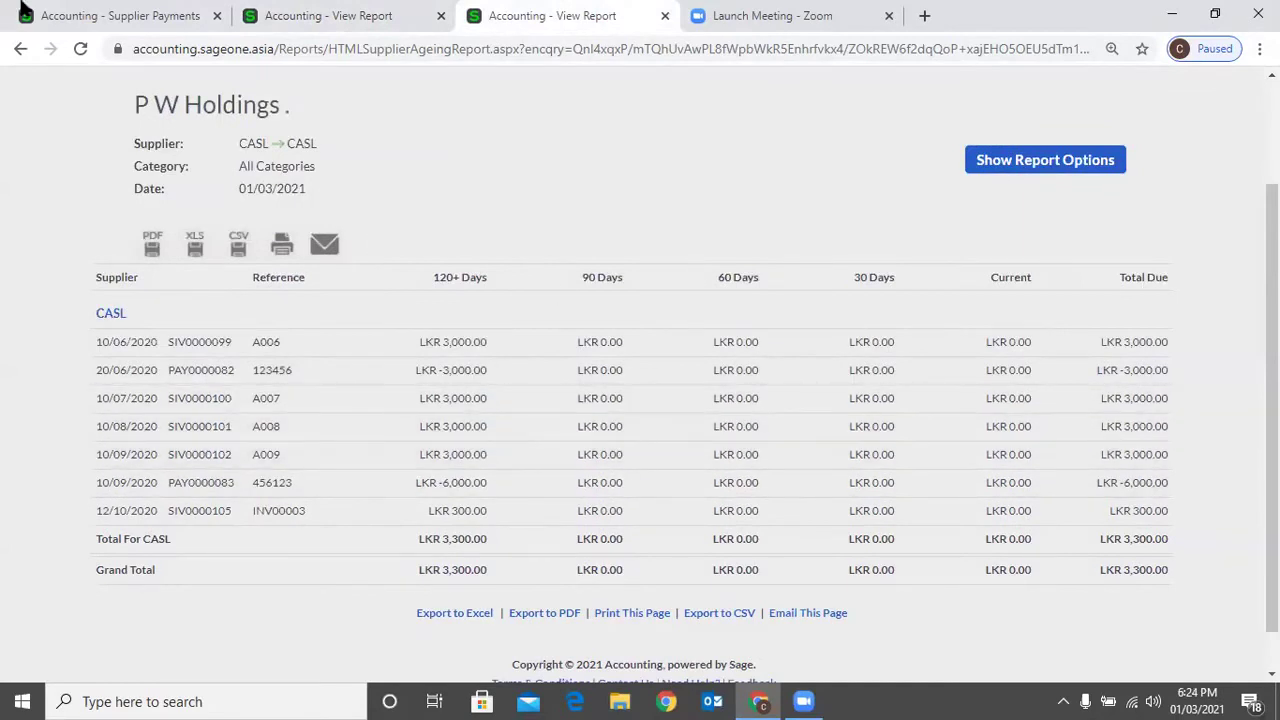
# - Allocate CASL payment 123456 to invoice A006 and LKR 3,000.00 of payment 456123 to invoice A007, and save
pyautogui.click(138, 16)
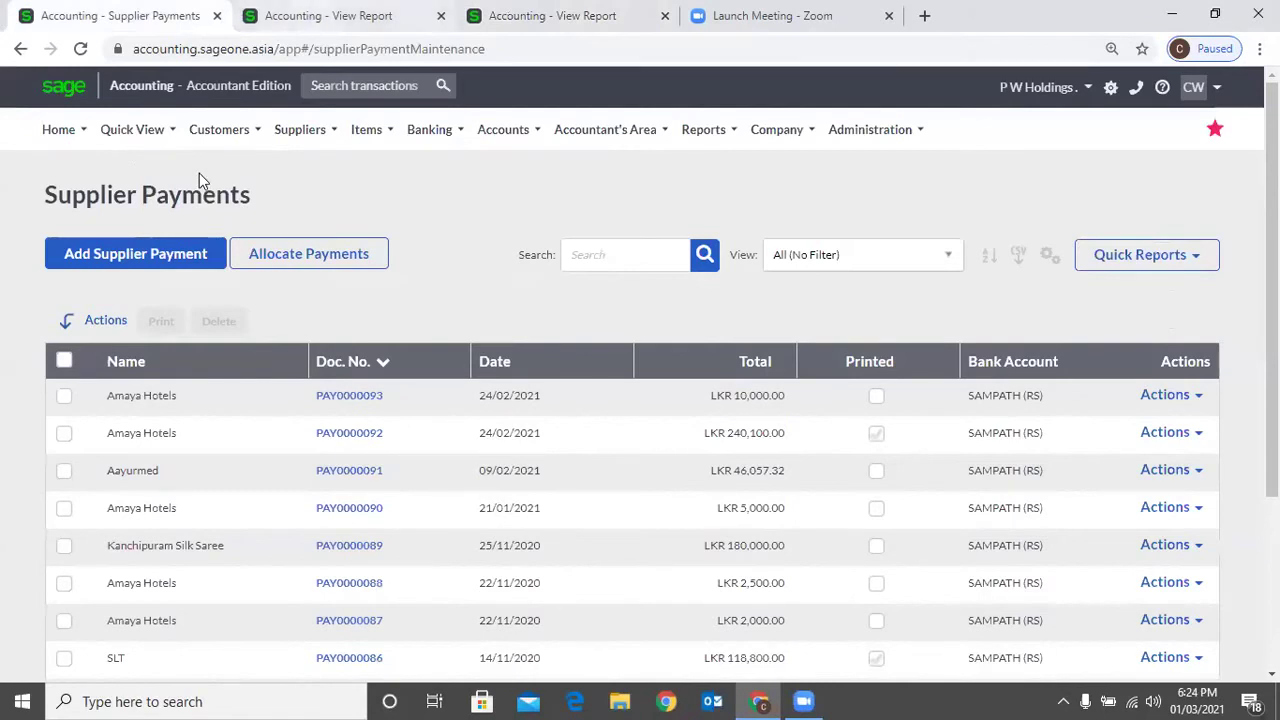
pyautogui.click(368, 253)
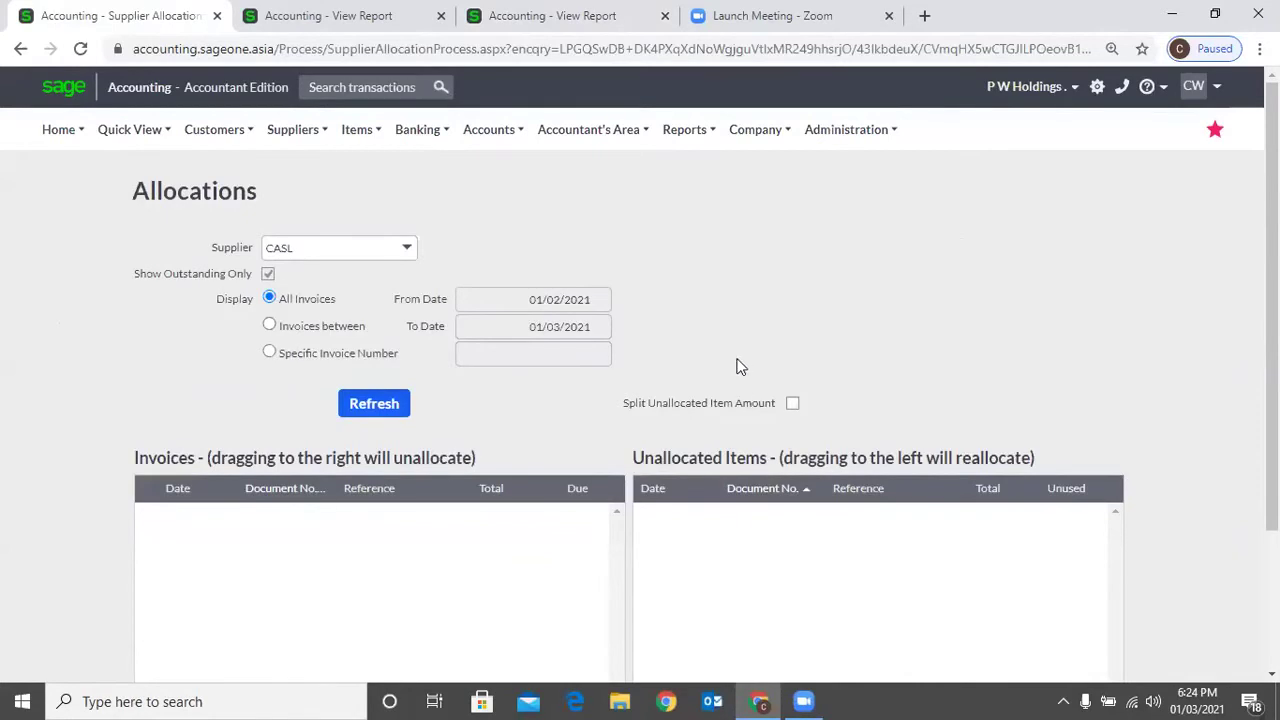
pyautogui.click(374, 403)
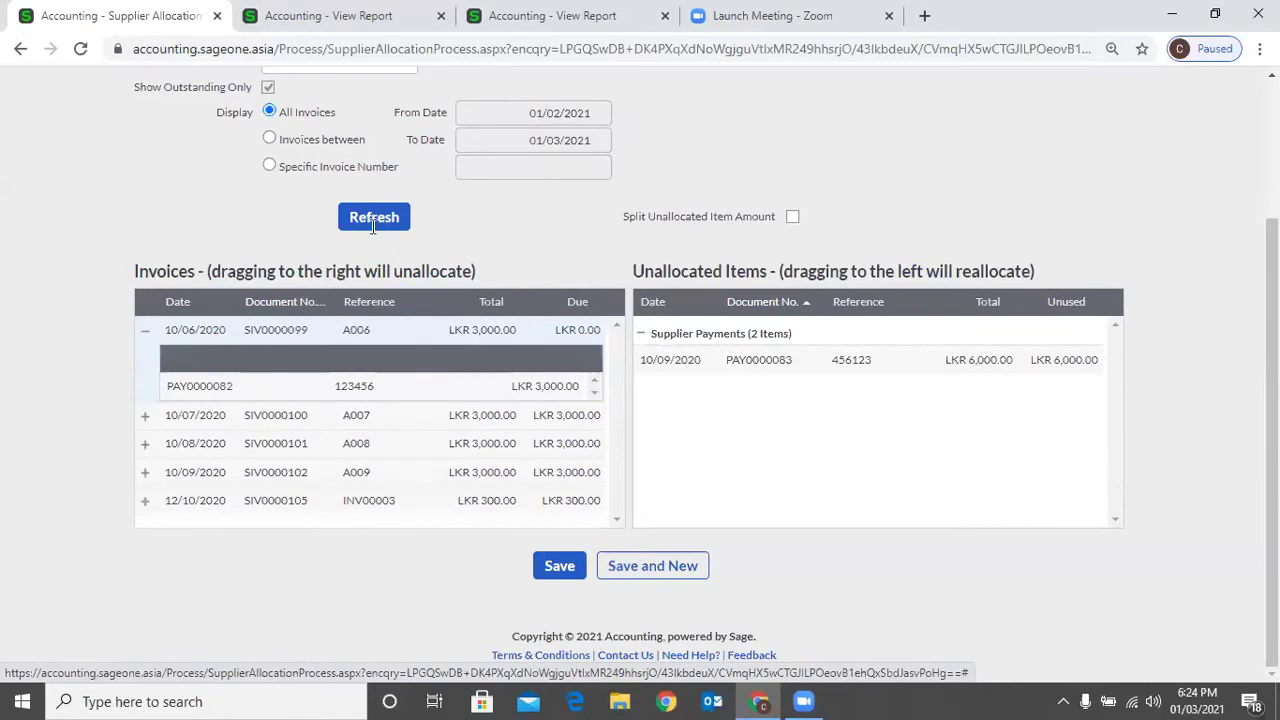
pyautogui.moveTo(373, 226); pyautogui.dragTo(438, 333)
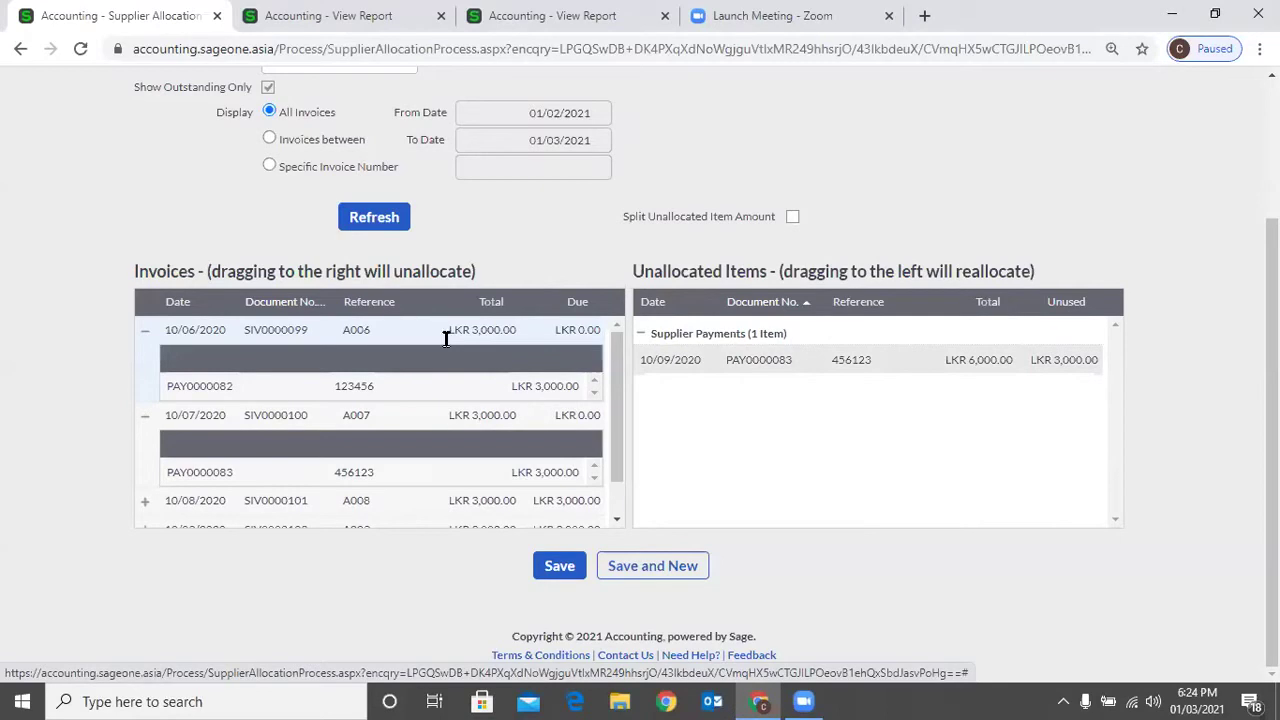
pyautogui.scroll(-1, 452, 355)
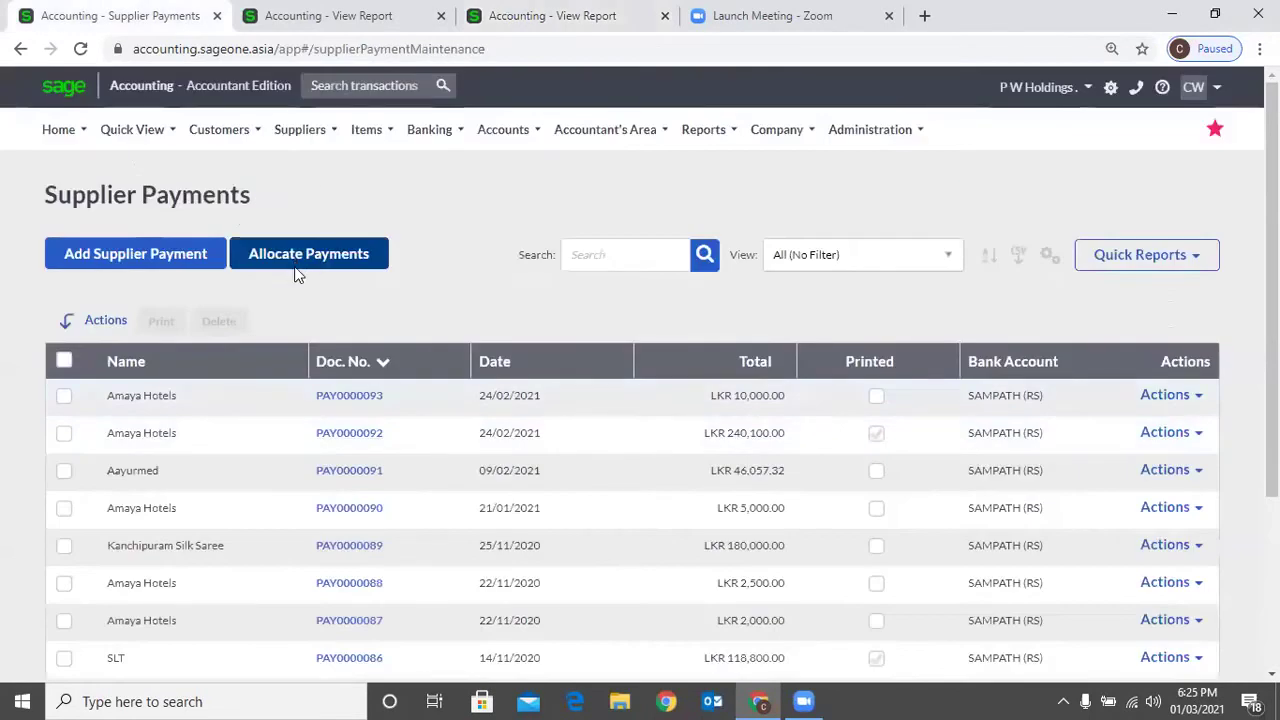
# - Load supplier CASL in the payment allocations and check its open items against the updated days-outstanding report
pyautogui.click(296, 264)
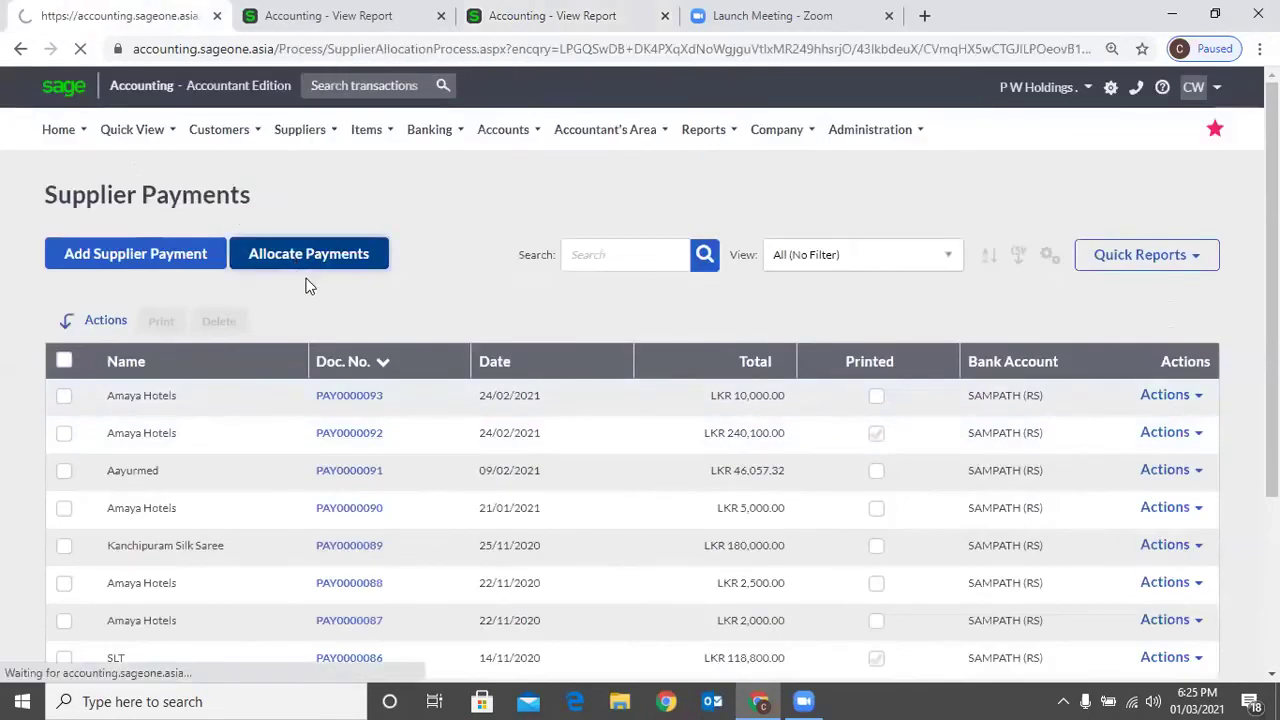
pyautogui.write('ca')
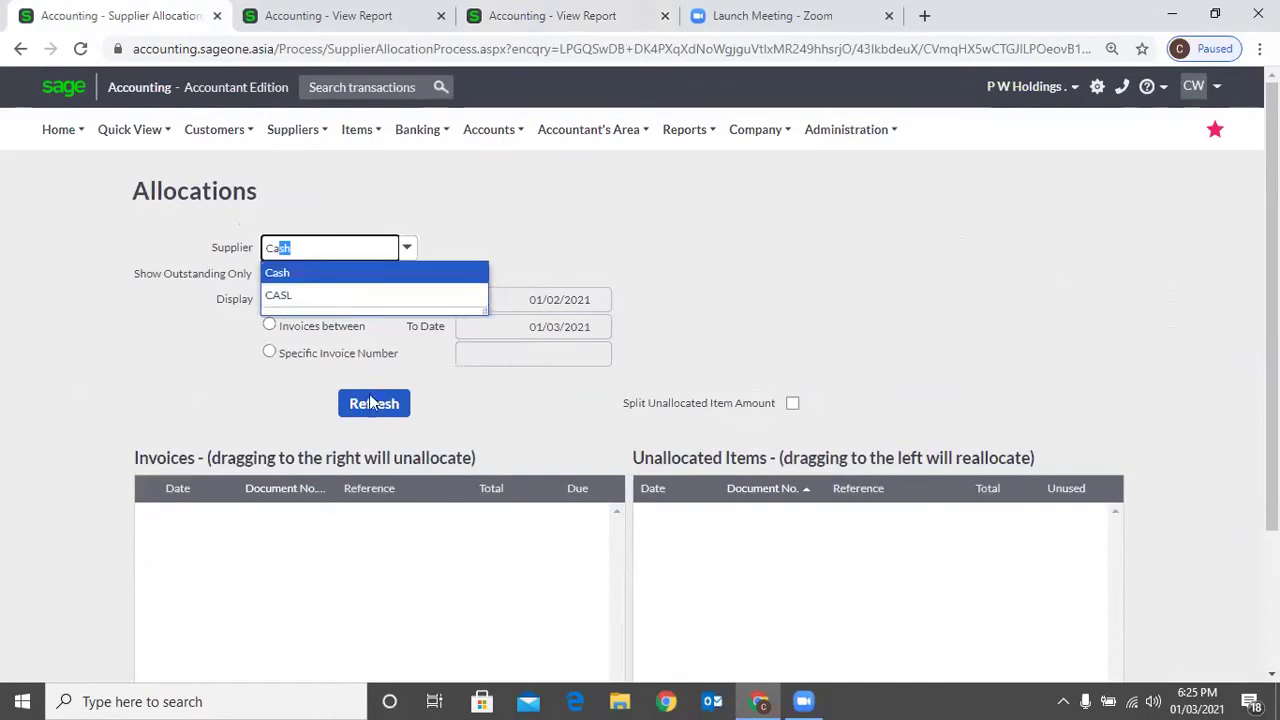
pyautogui.click(333, 296)
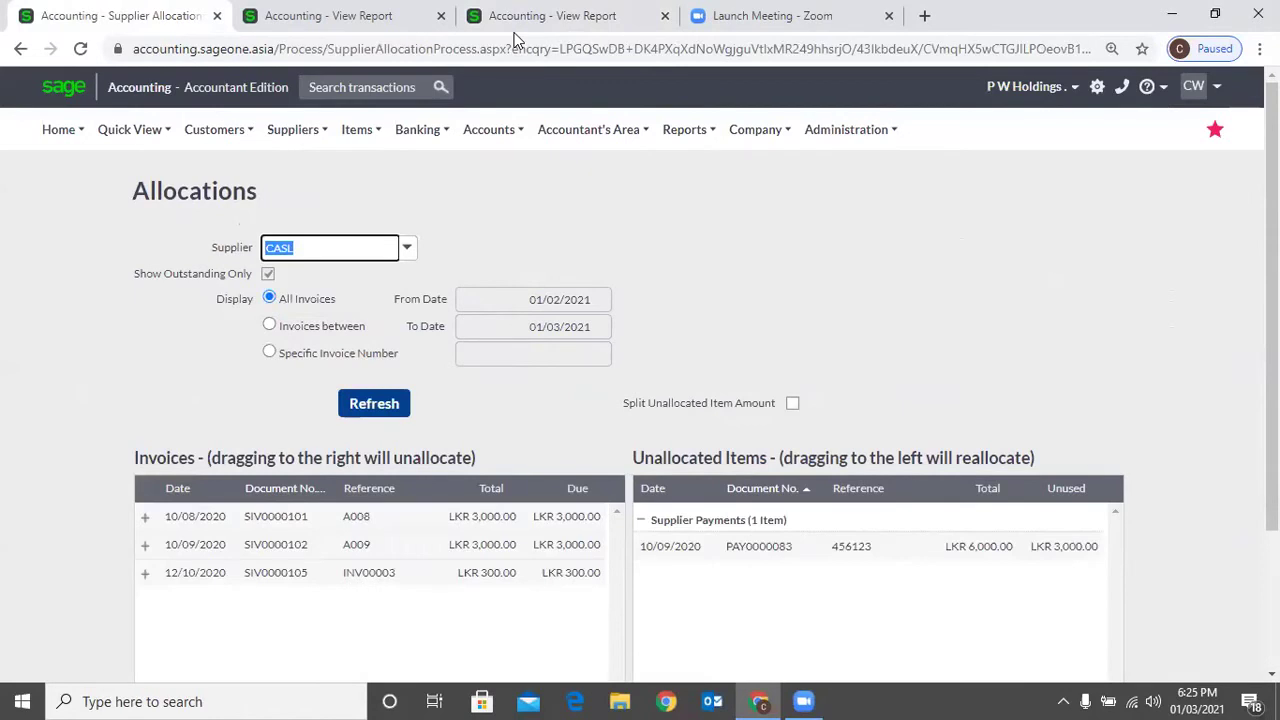
pyautogui.click(514, 30)
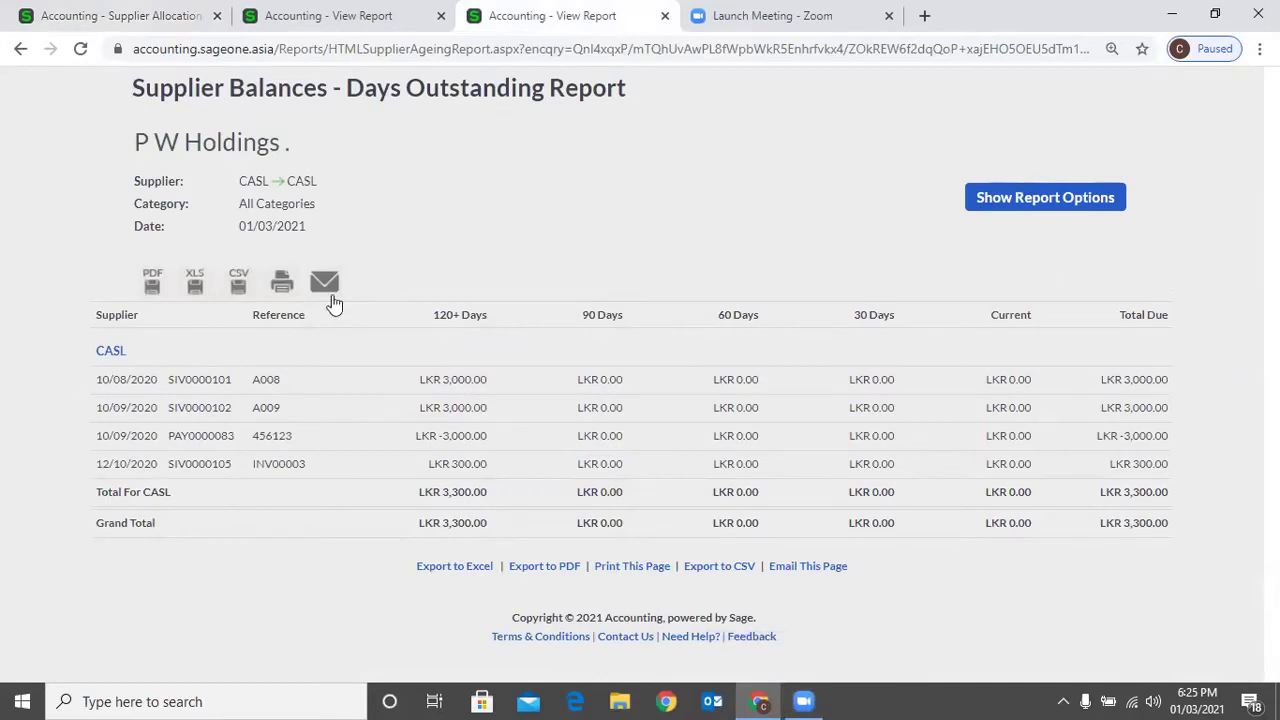
pyautogui.hotkey('ctrl', '1')
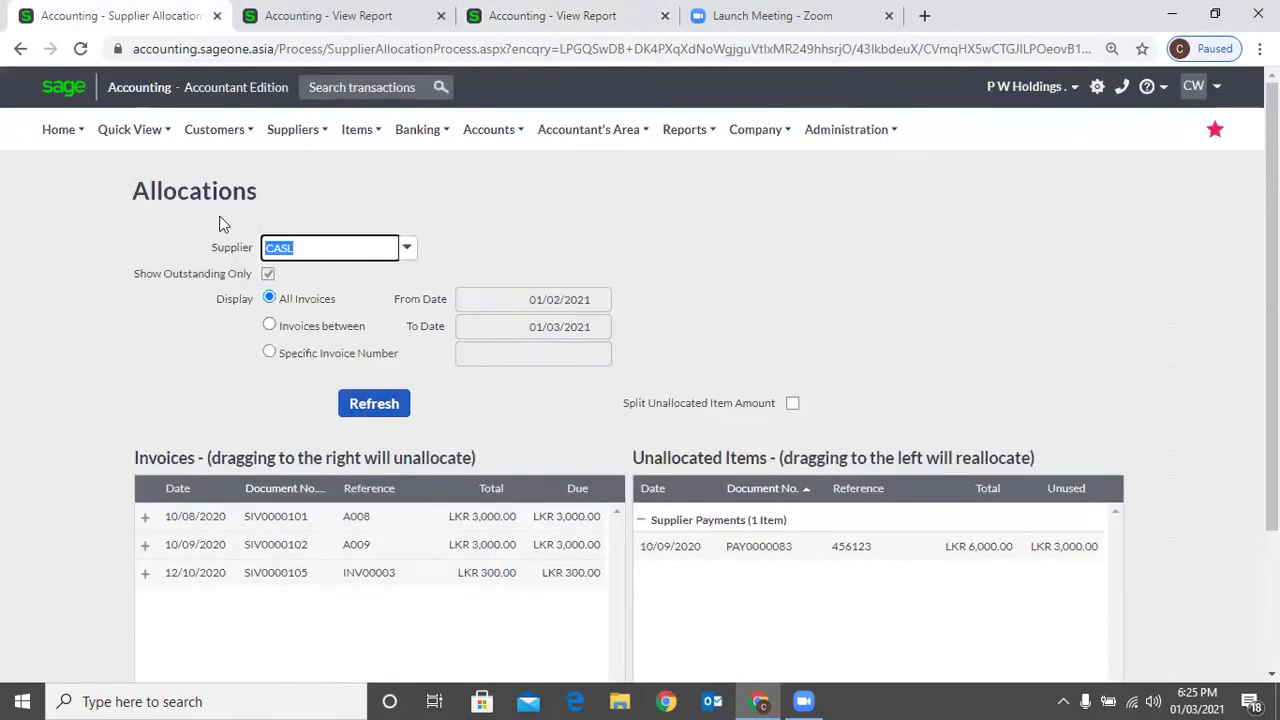
pyautogui.click(41, 201)
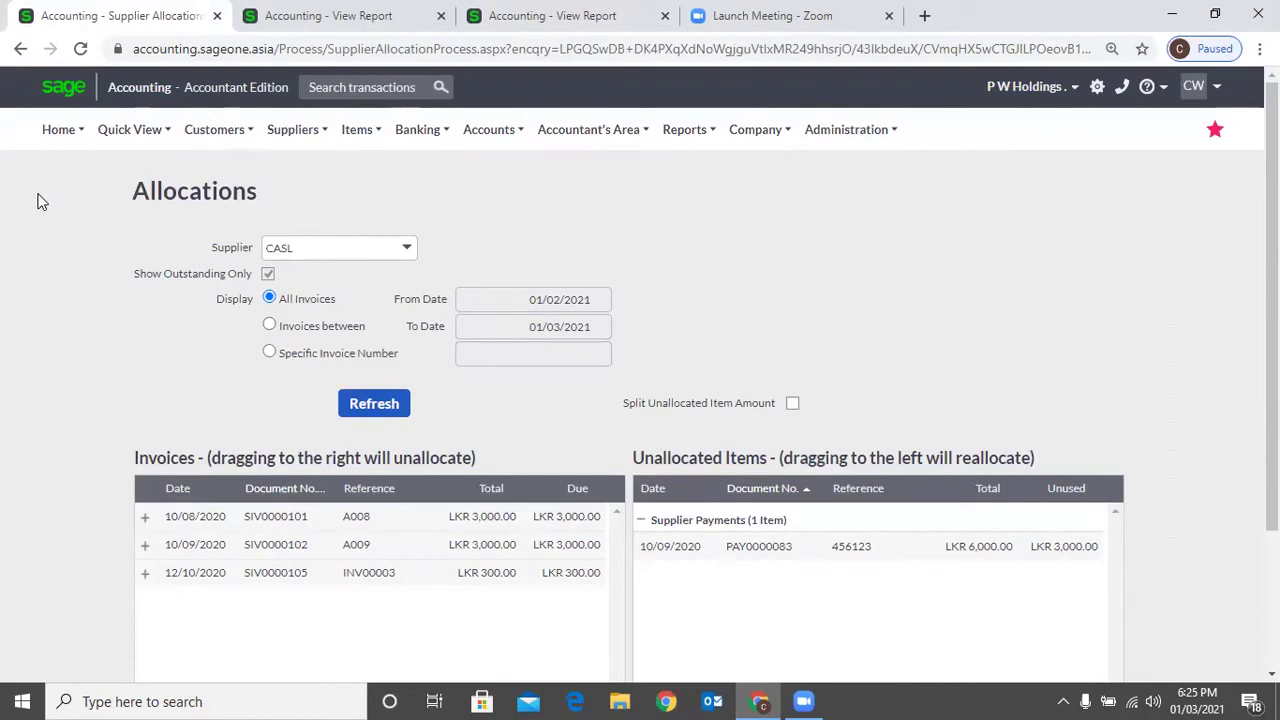
# - Open Allocate Payments from the supplier transactions and load supplier CASL
pyautogui.moveTo(290, 140)
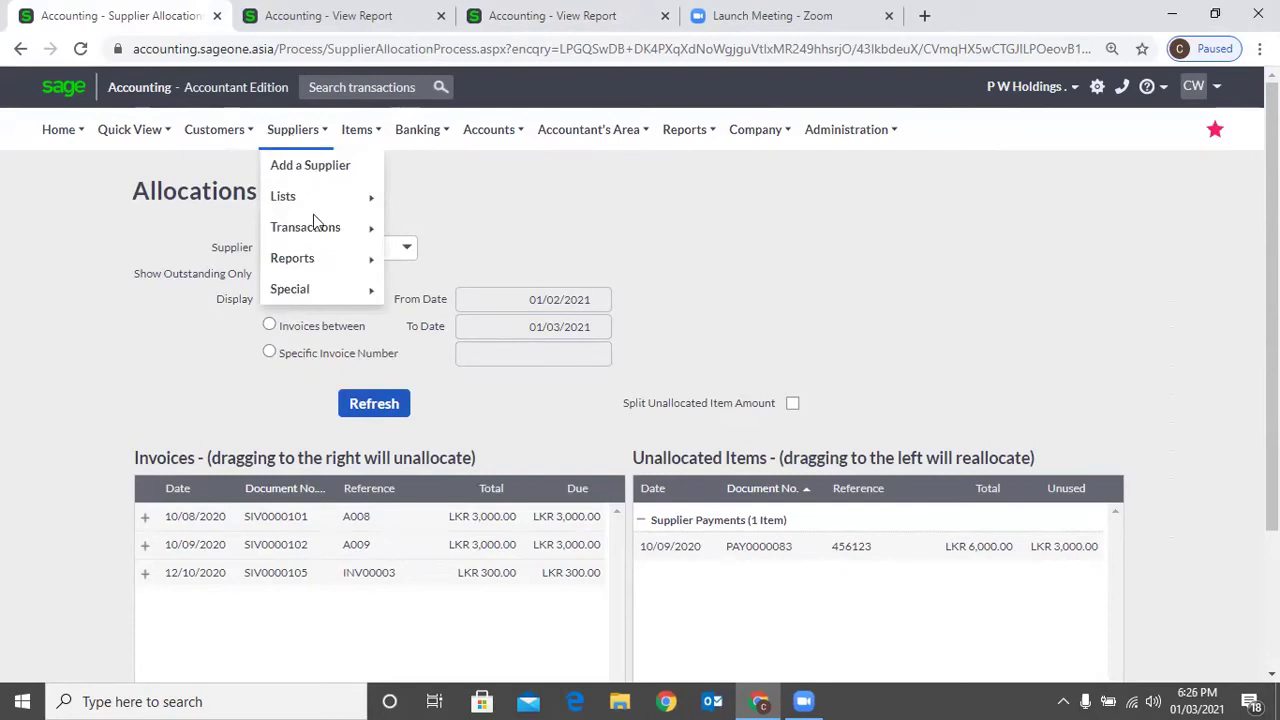
pyautogui.moveTo(315, 229)
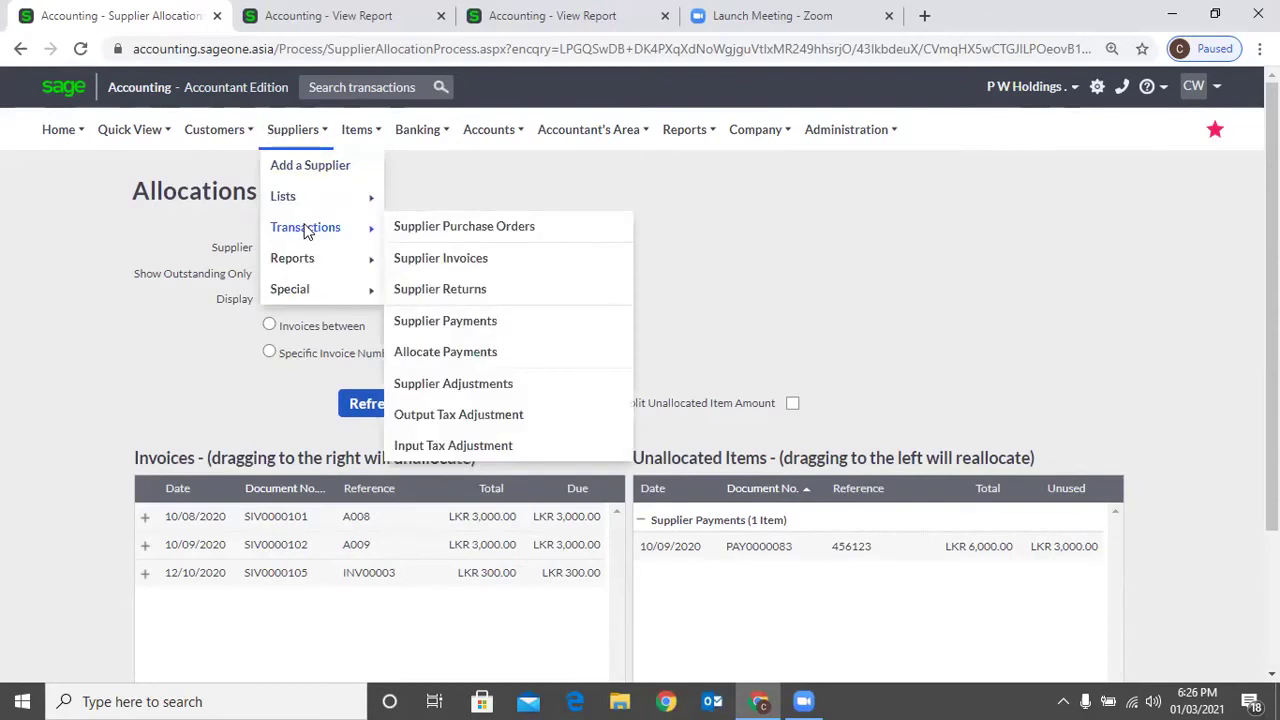
pyautogui.click(438, 352)
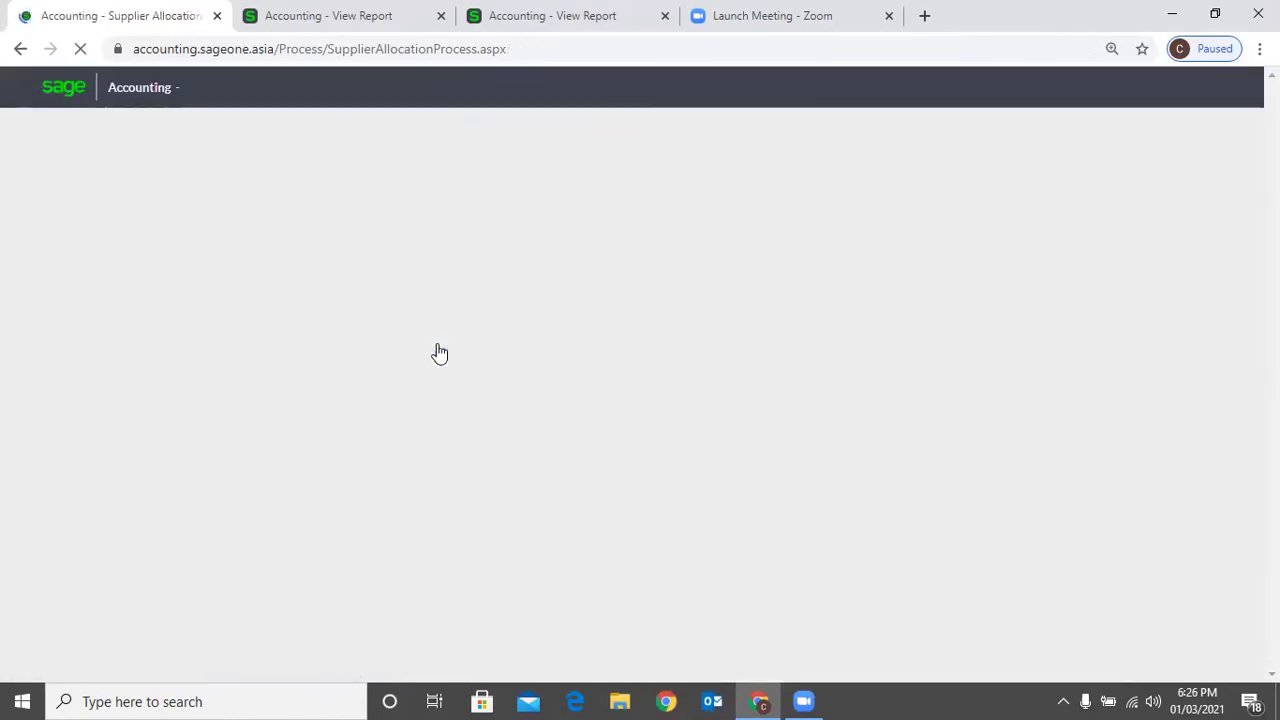
pyautogui.click(408, 250)
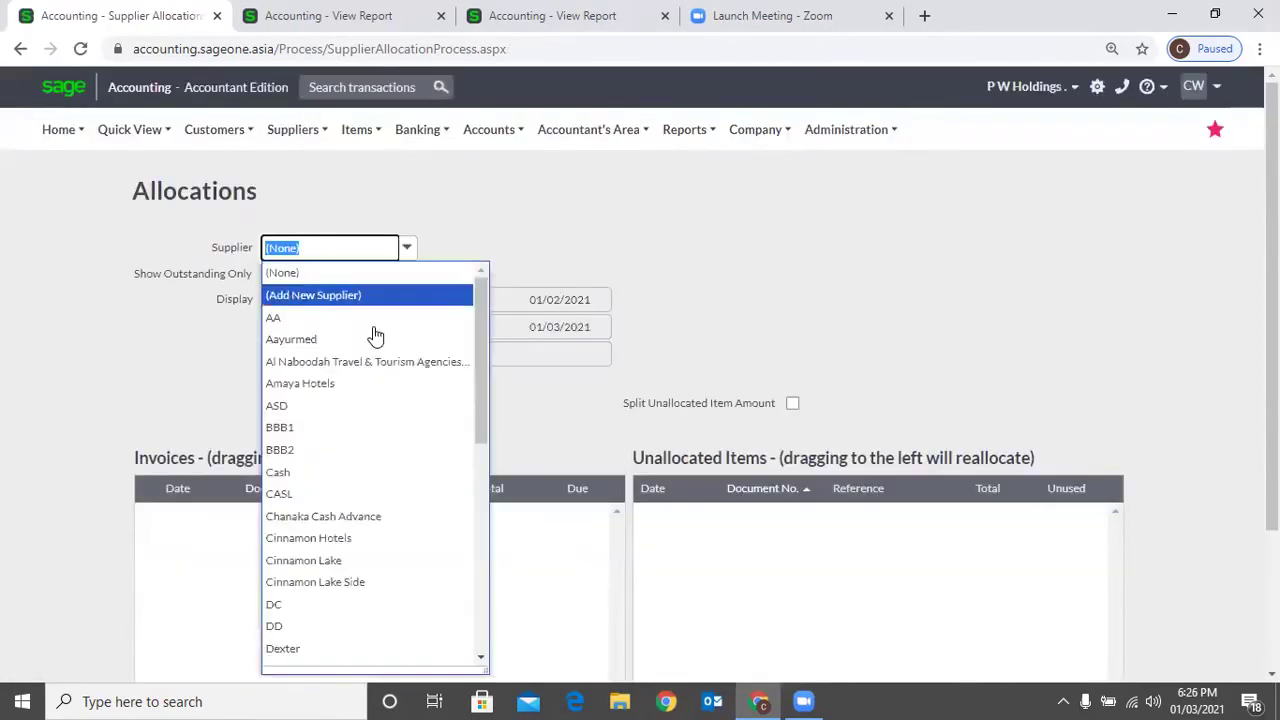
pyautogui.write('Cas')
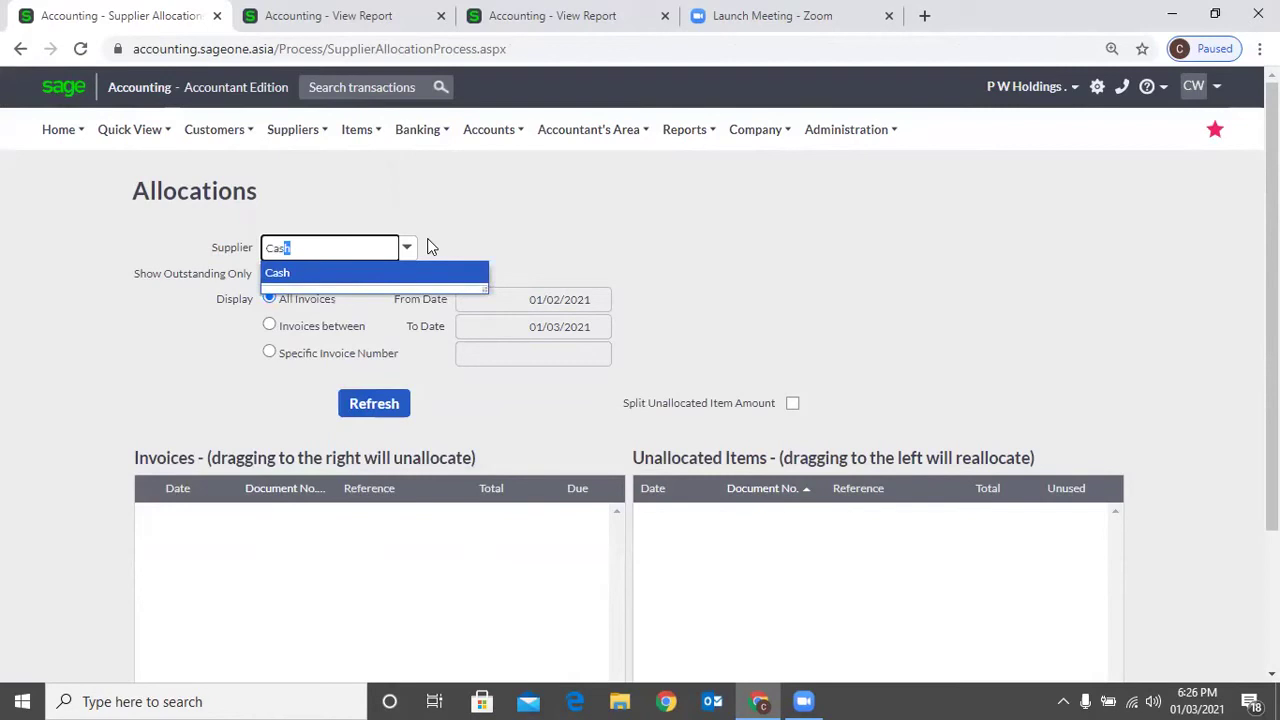
pyautogui.write('l')
pyautogui.press('Return')
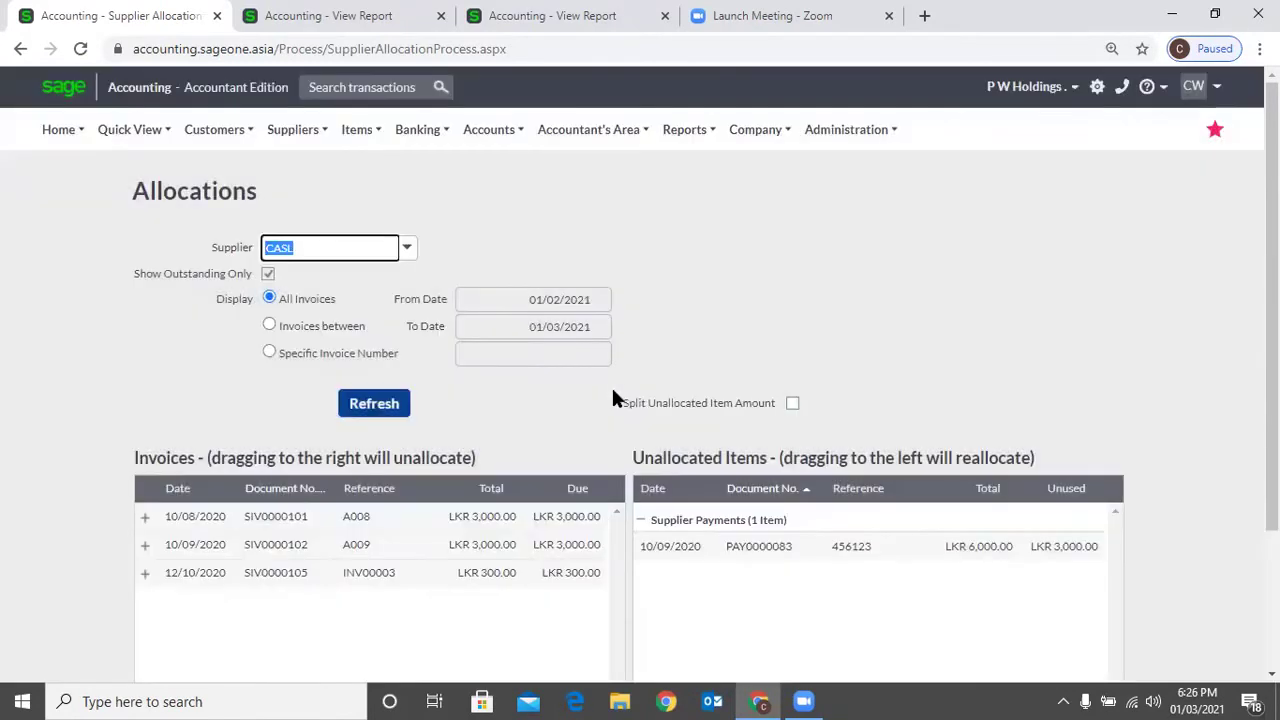
# - Compare CASL's outstanding invoices and unallocated payment with the first Supplier Balances - Days Outstanding report
pyautogui.scroll(-1, 671, 492)
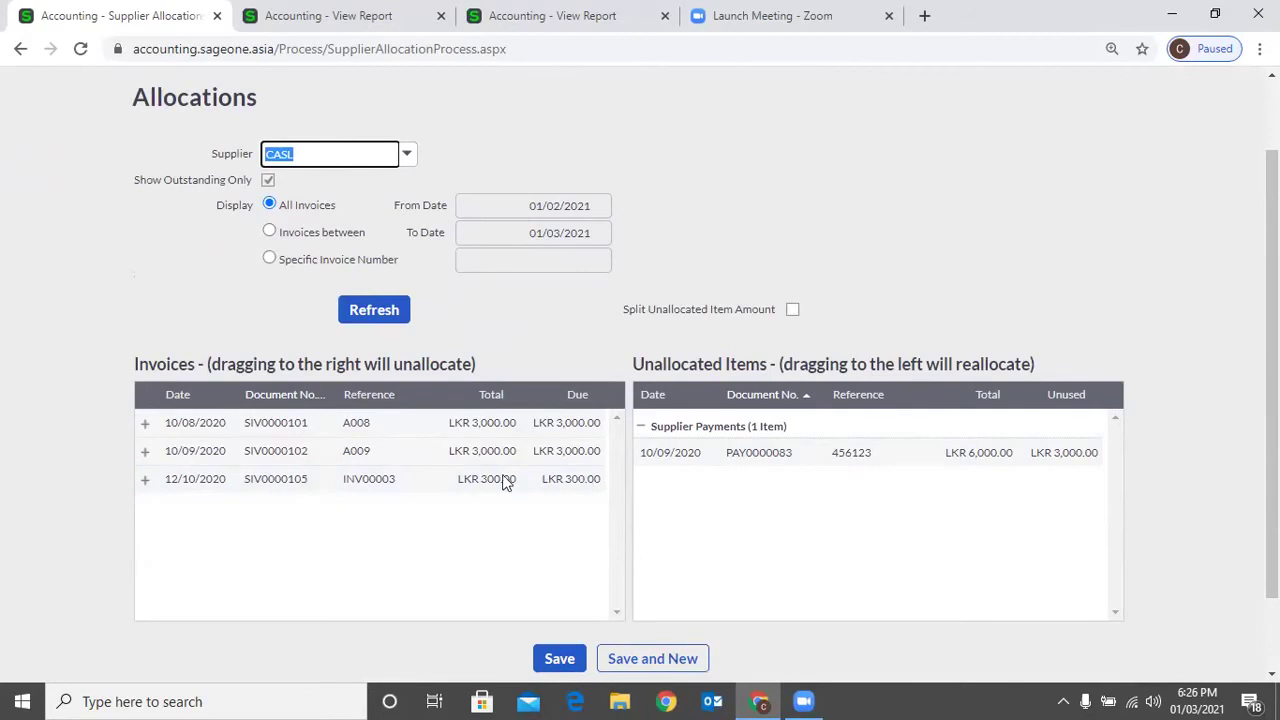
pyautogui.scroll(1, 600, 352)
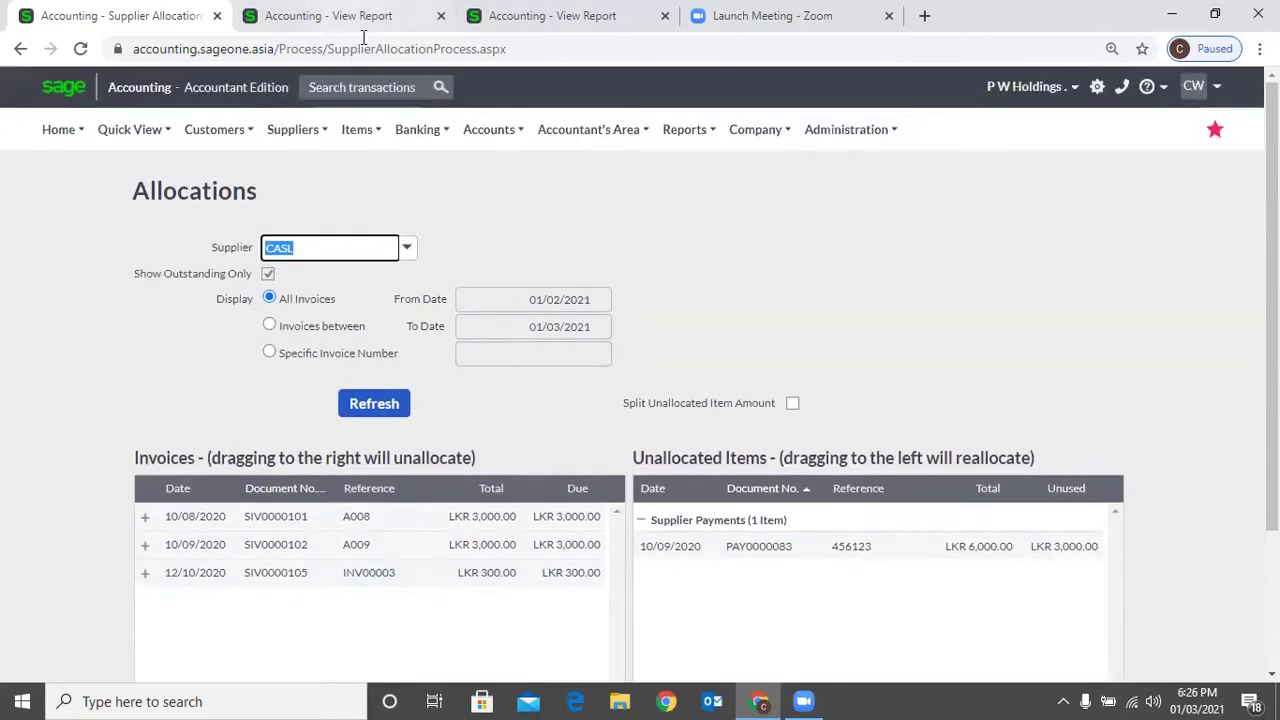
pyautogui.click(629, 322)
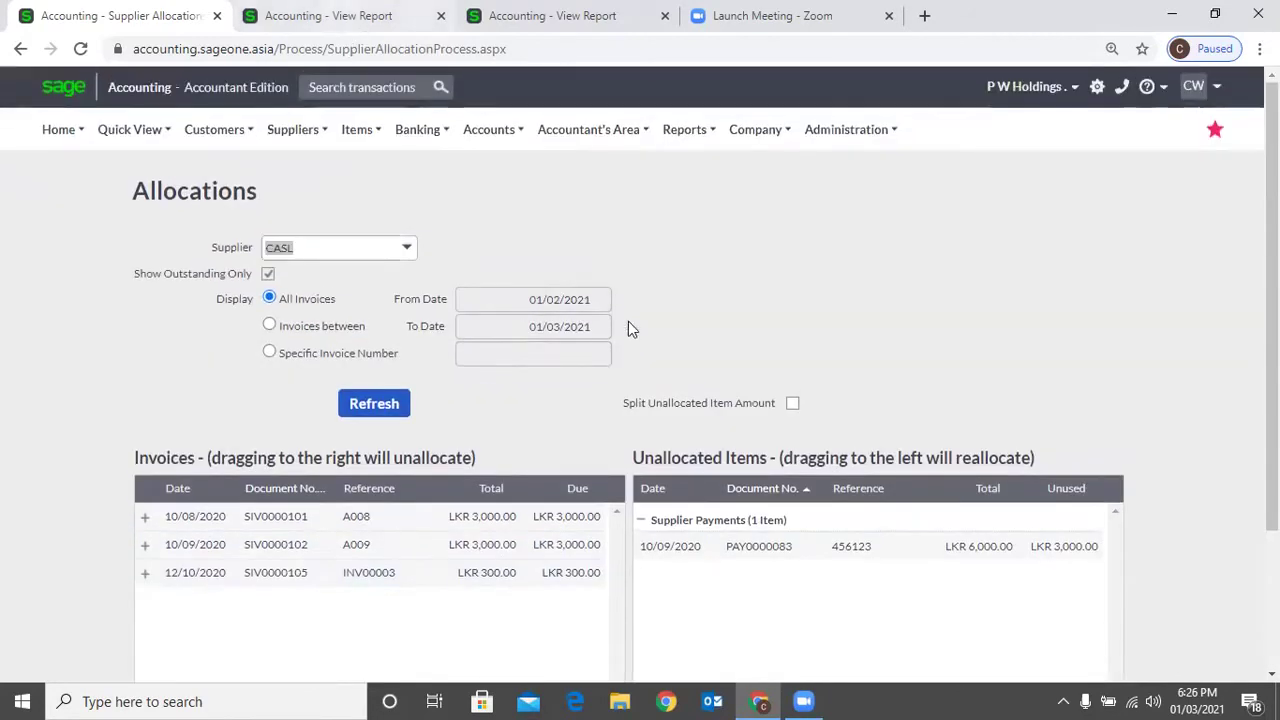
pyautogui.hotkey('ctrl', 'Tab')
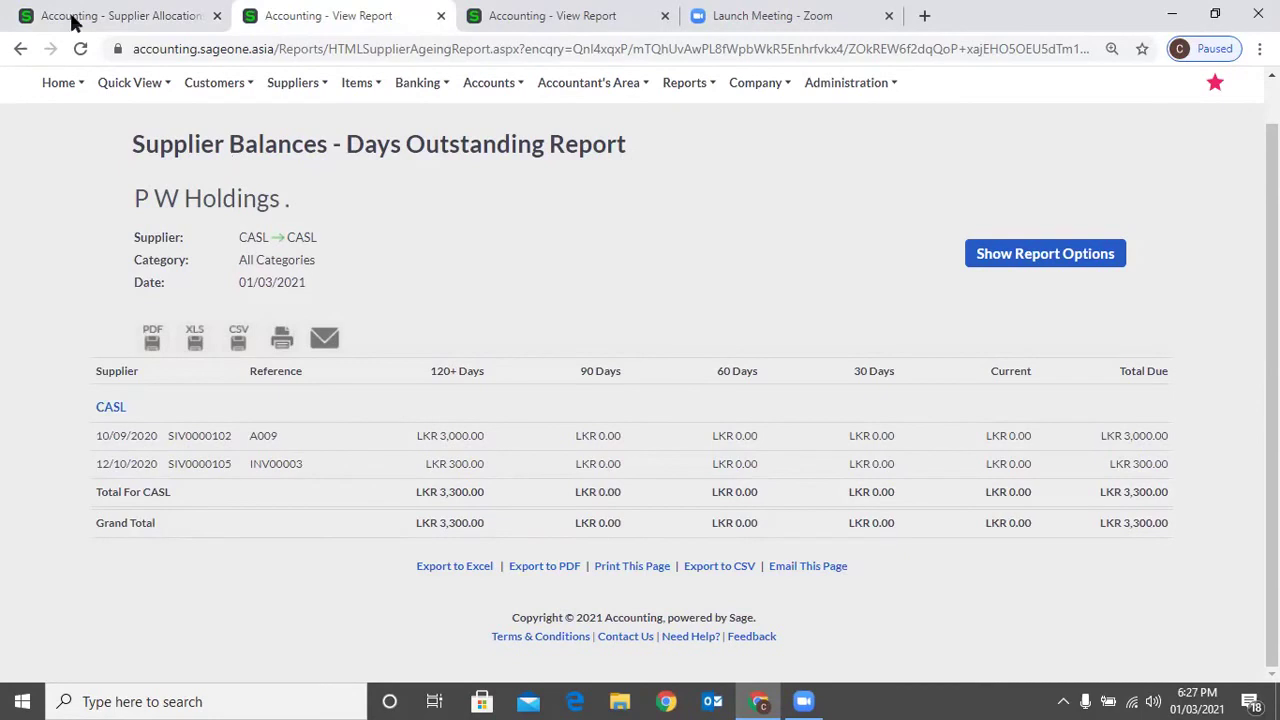
pyautogui.hotkey('ctrl', 'shift', 'Tab')
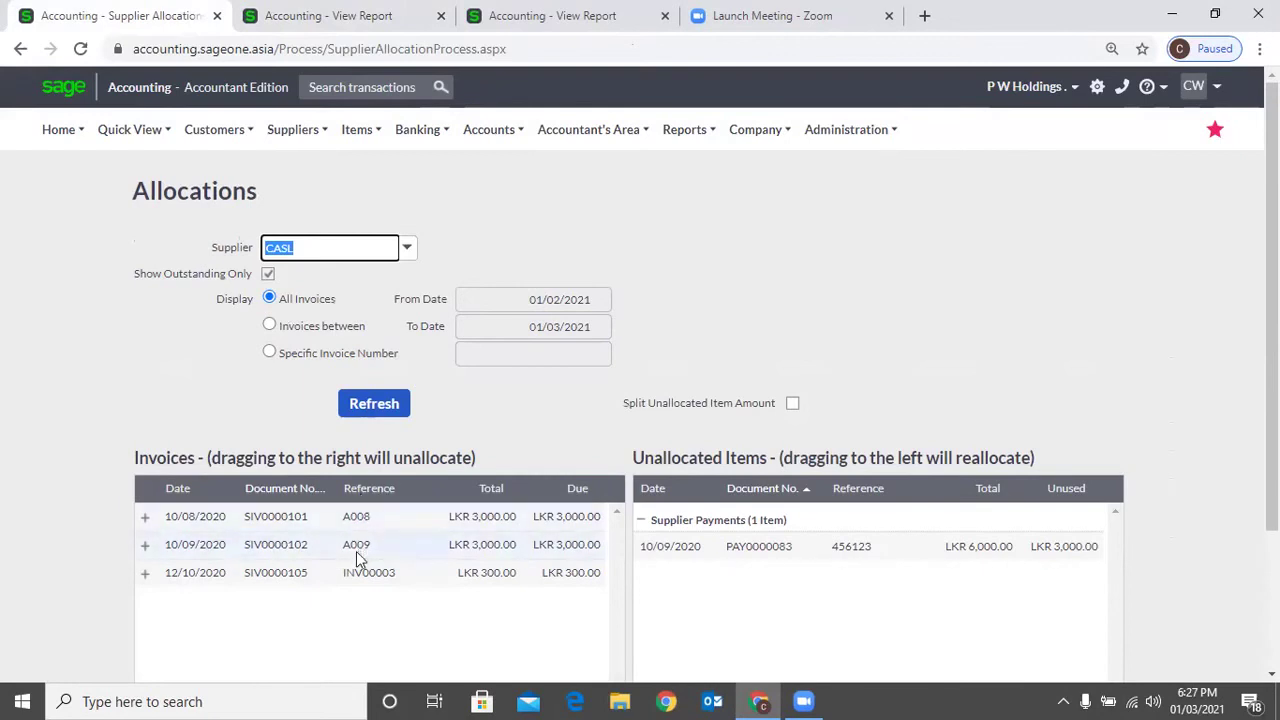
# - Try the Invoices between display option and switch the invoice display to Specific Invoice Number, leaving the number blank
pyautogui.click(271, 327)
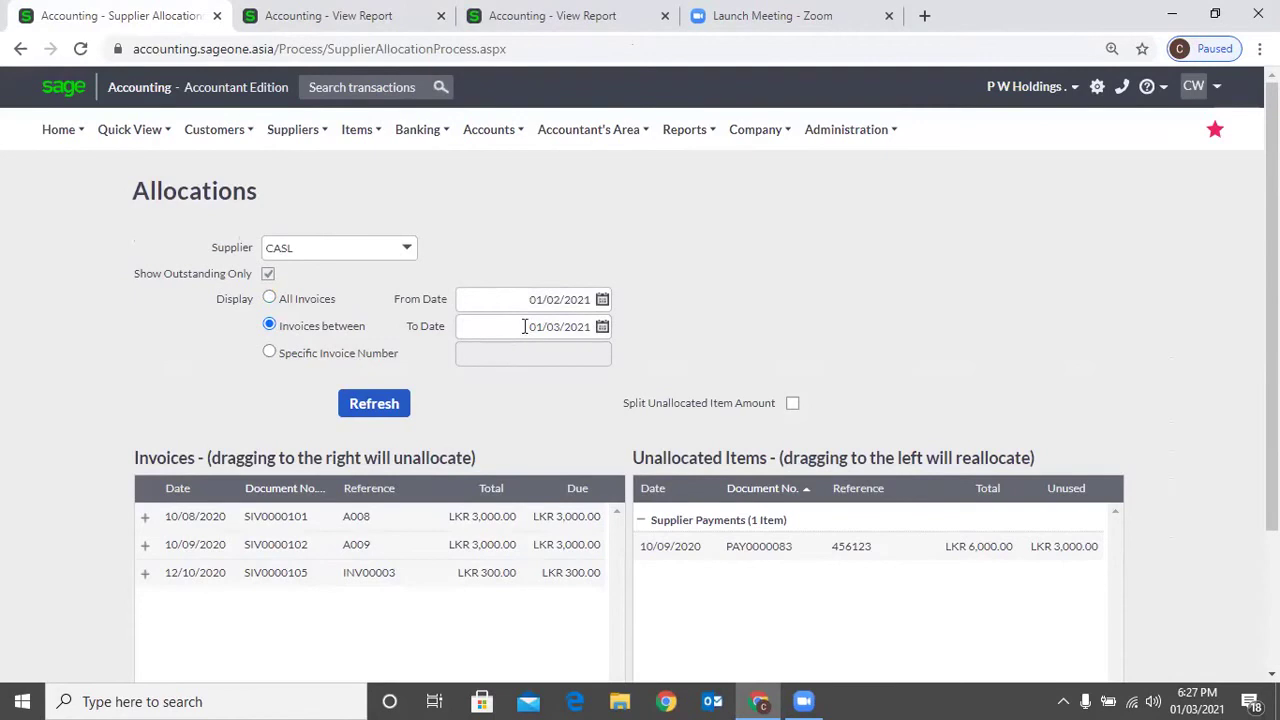
pyautogui.click(268, 353)
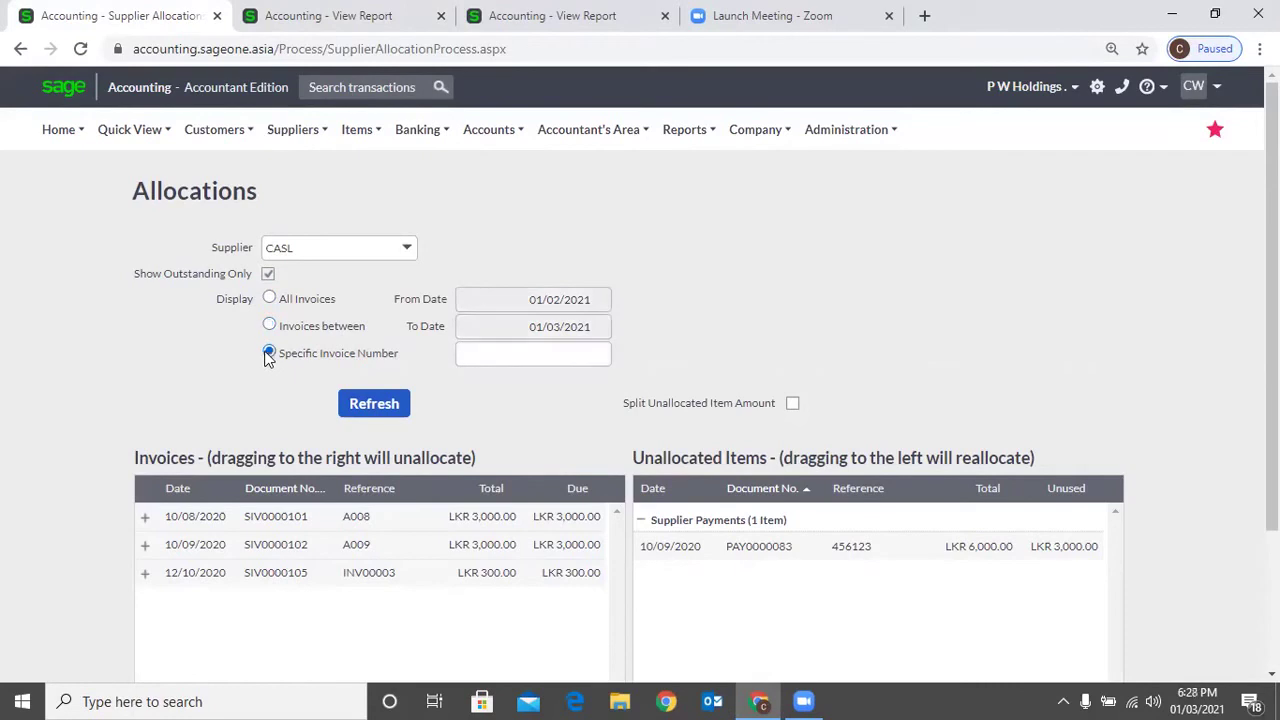
pyautogui.click(529, 356)
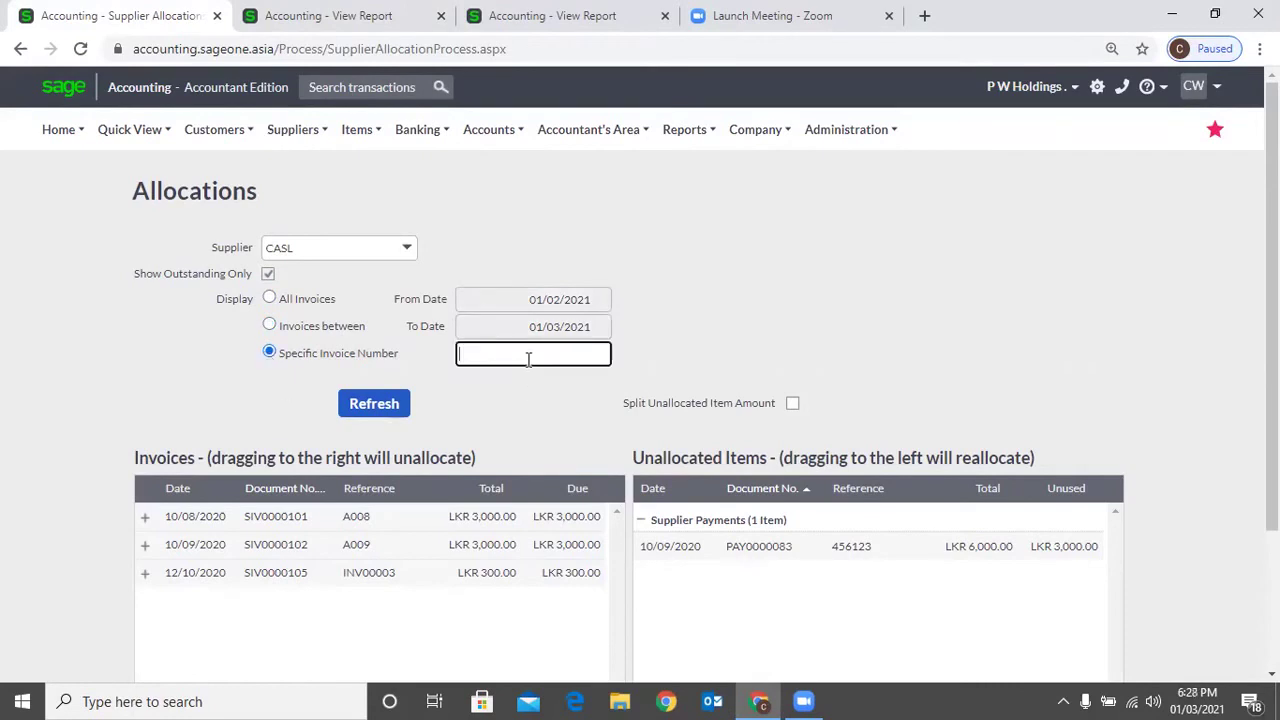
pyautogui.click(548, 421)
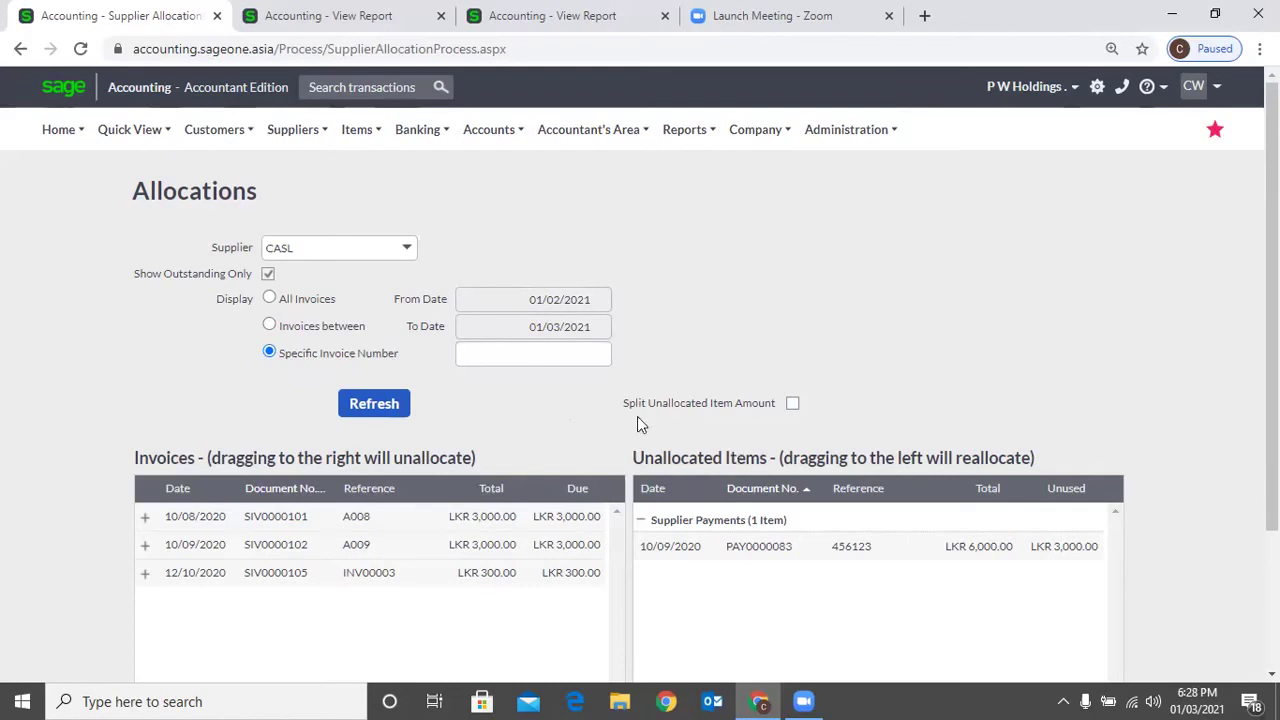
# - Examine CASL's invoice and unallocated item lists alongside the days-outstanding report and return to the allocations
pyautogui.scroll(-3, 637, 425)
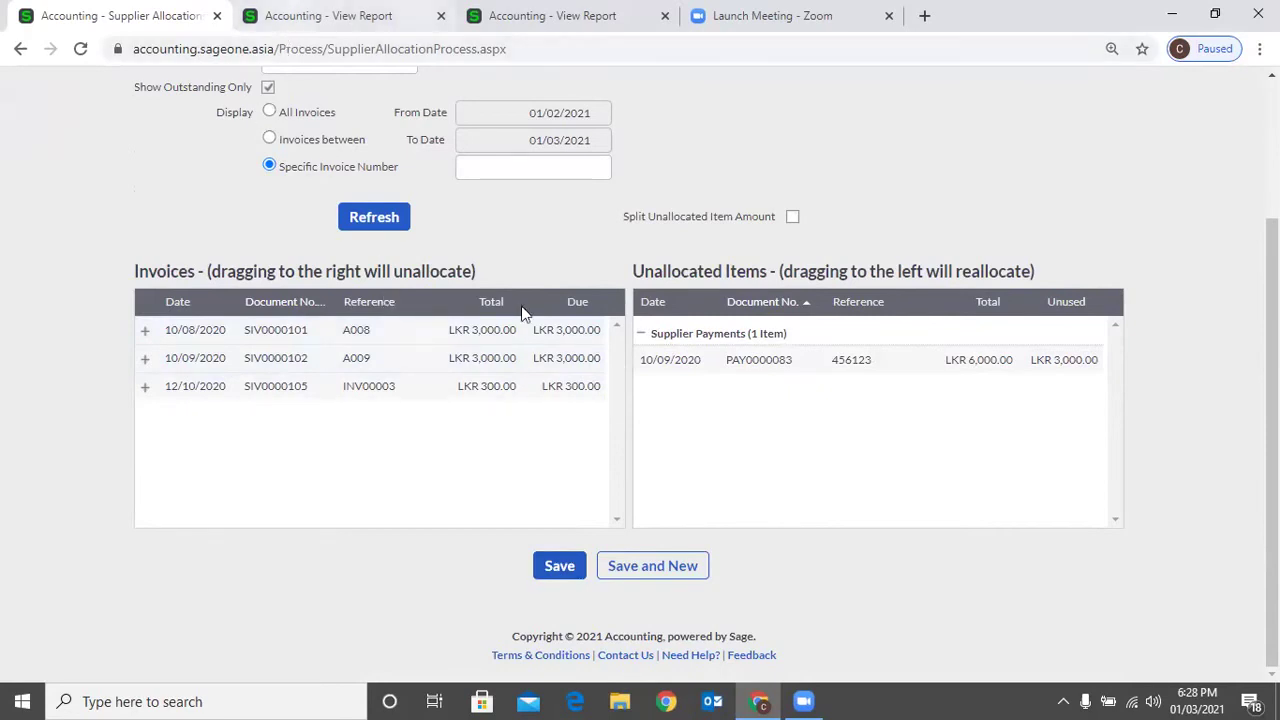
pyautogui.hotkey('ctrl', 'Tab')
pyautogui.click(104, 12)
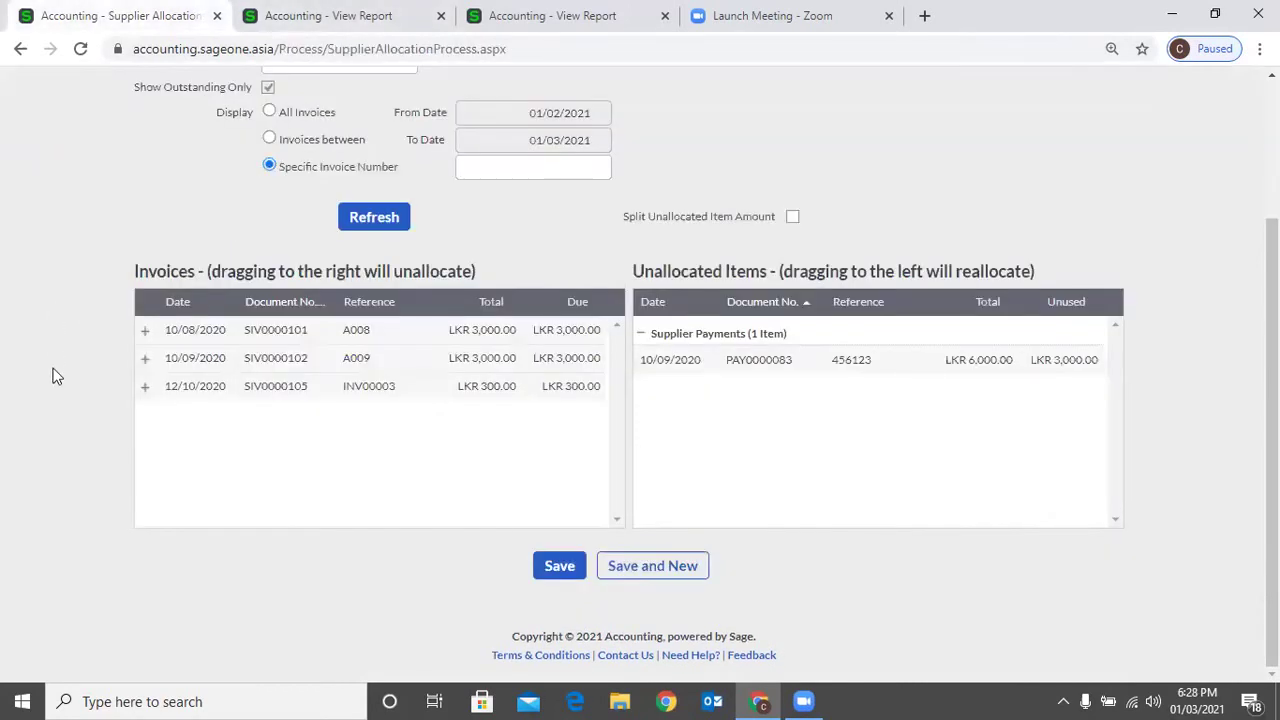
pyautogui.scroll(3, 57, 376)
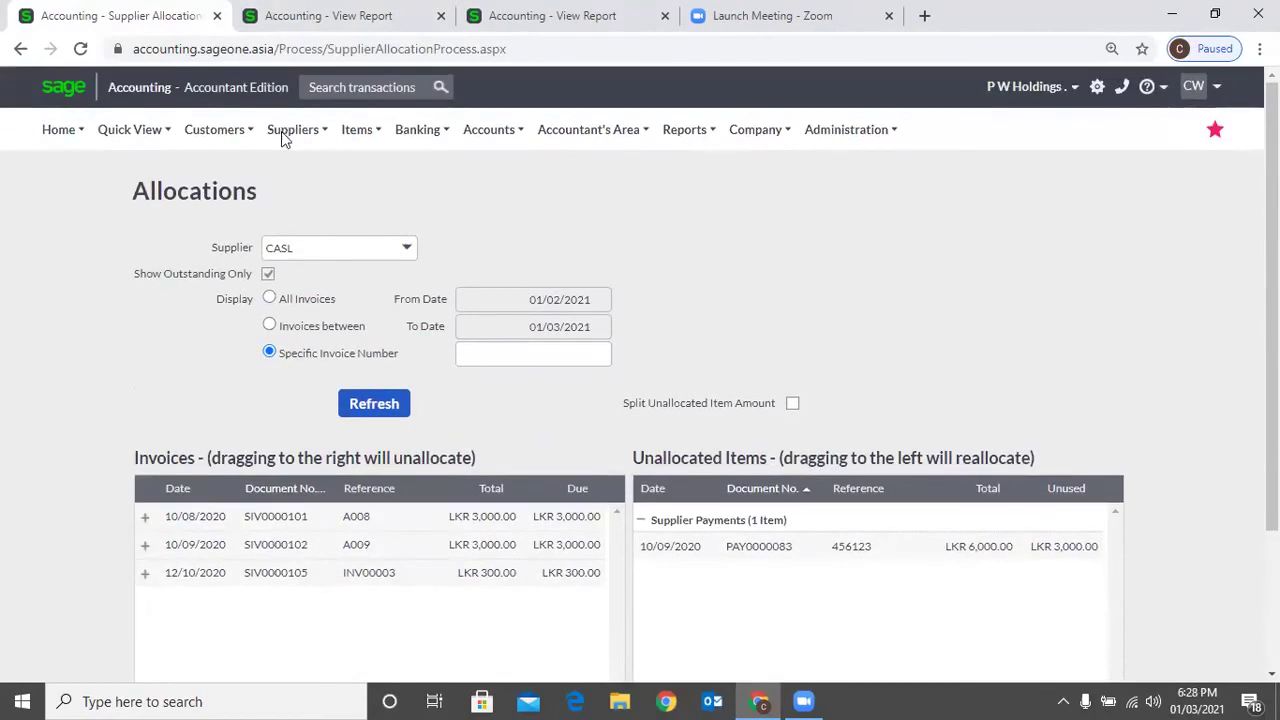
pyautogui.moveTo(286, 130)
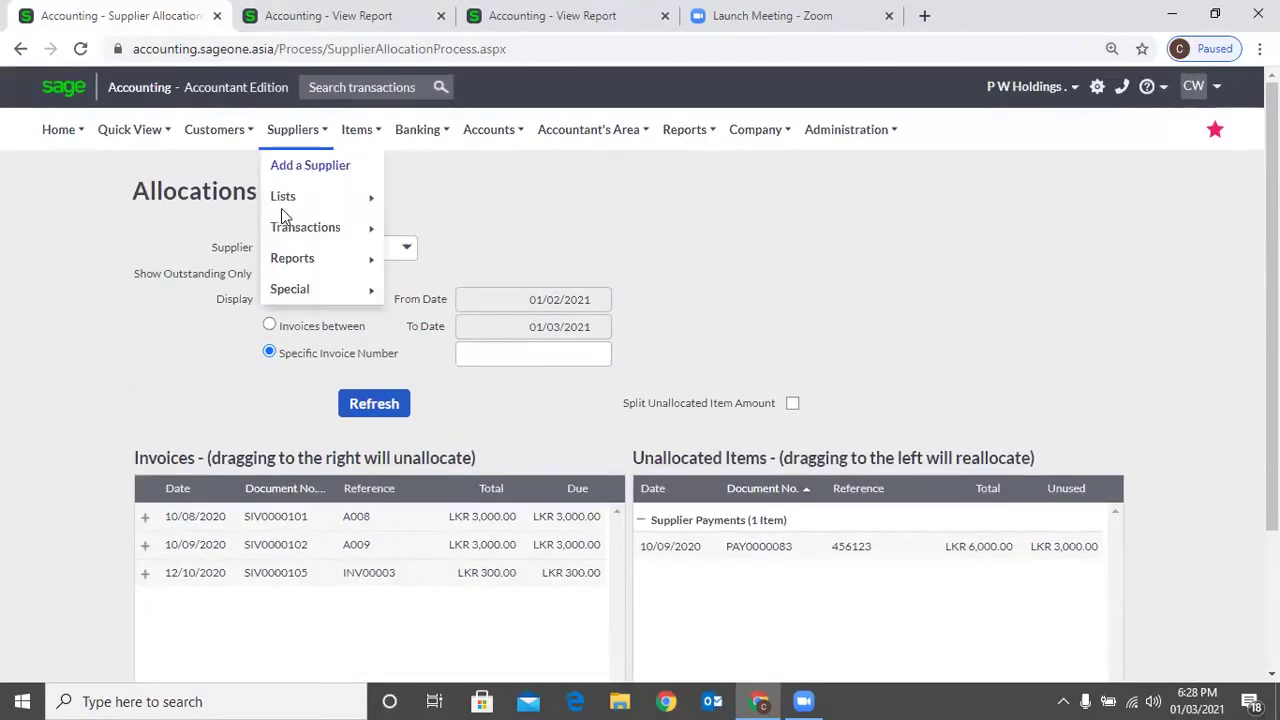
pyautogui.moveTo(283, 212)
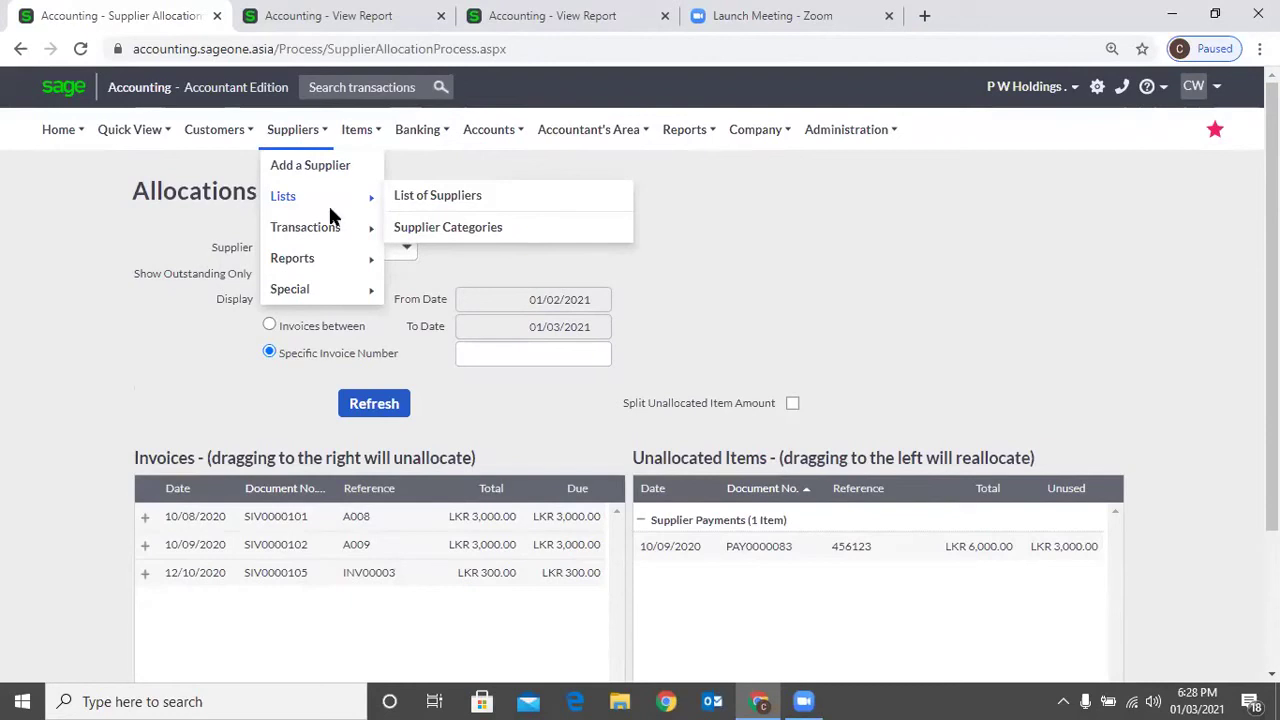
pyautogui.moveTo(334, 230)
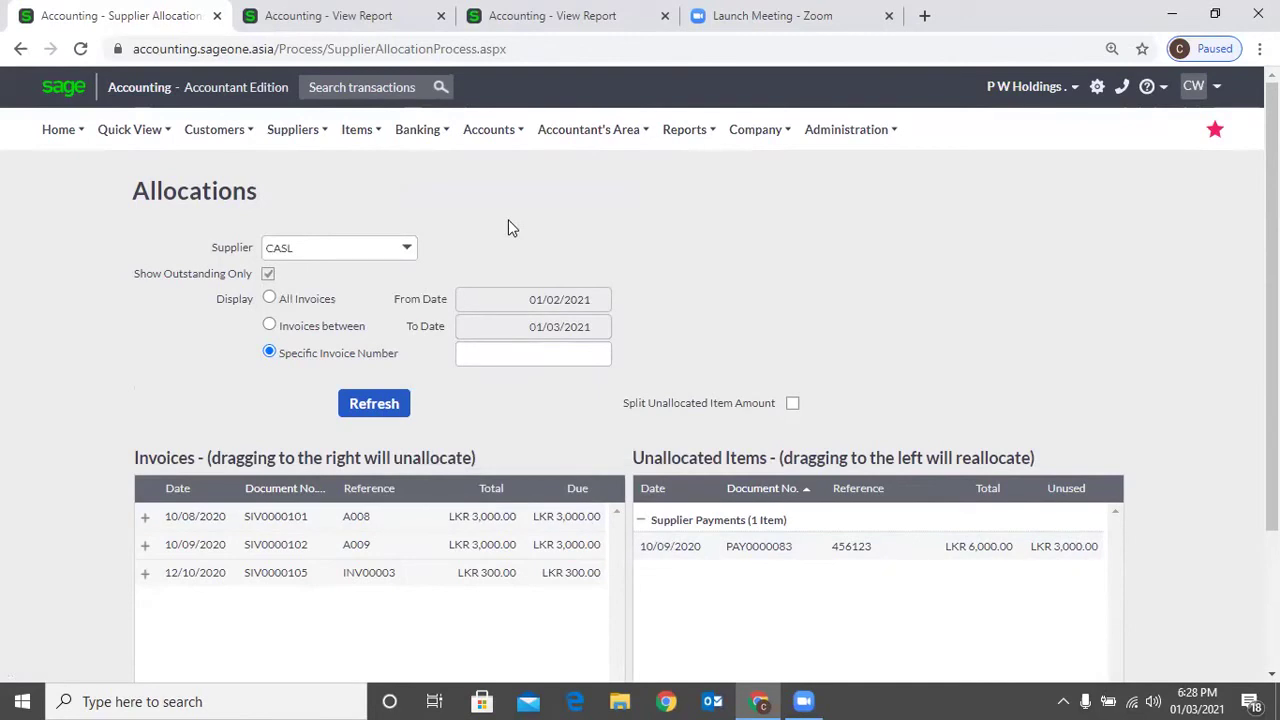
# - Review CASL's outstanding invoices in the first Supplier Balances - Days Outstanding report and return to the allocations
pyautogui.click(338, 16)
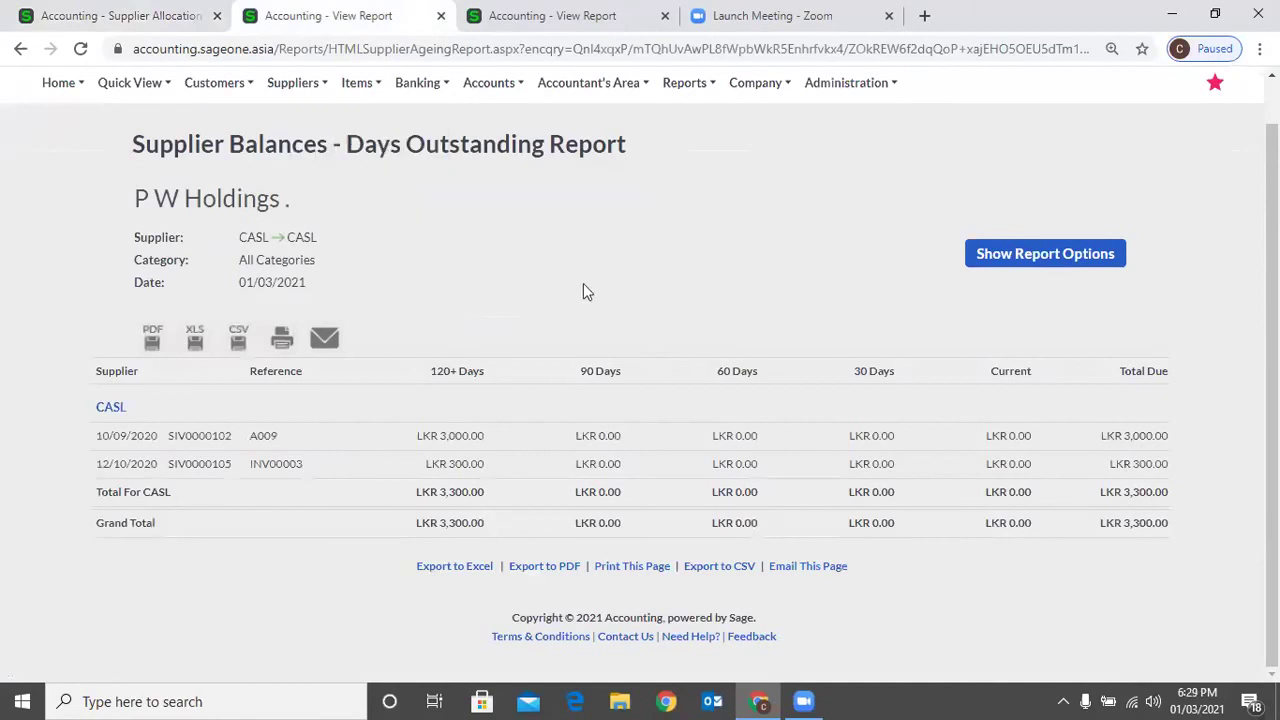
pyautogui.hotkey('ctrl', 'shift', 'Tab')
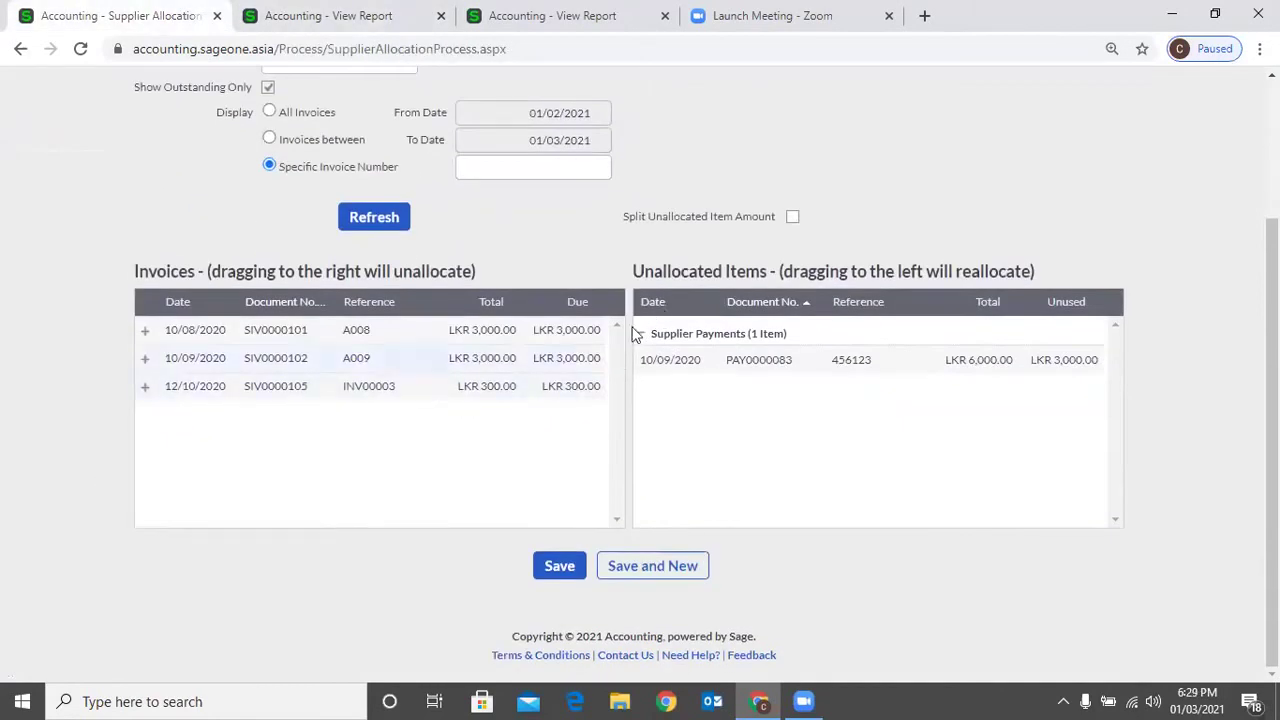
# - Try the All Invoices and Invoices between display options and set the invoice display back to Specific Invoice Number
pyautogui.click(268, 113)
pyautogui.click(268, 140)
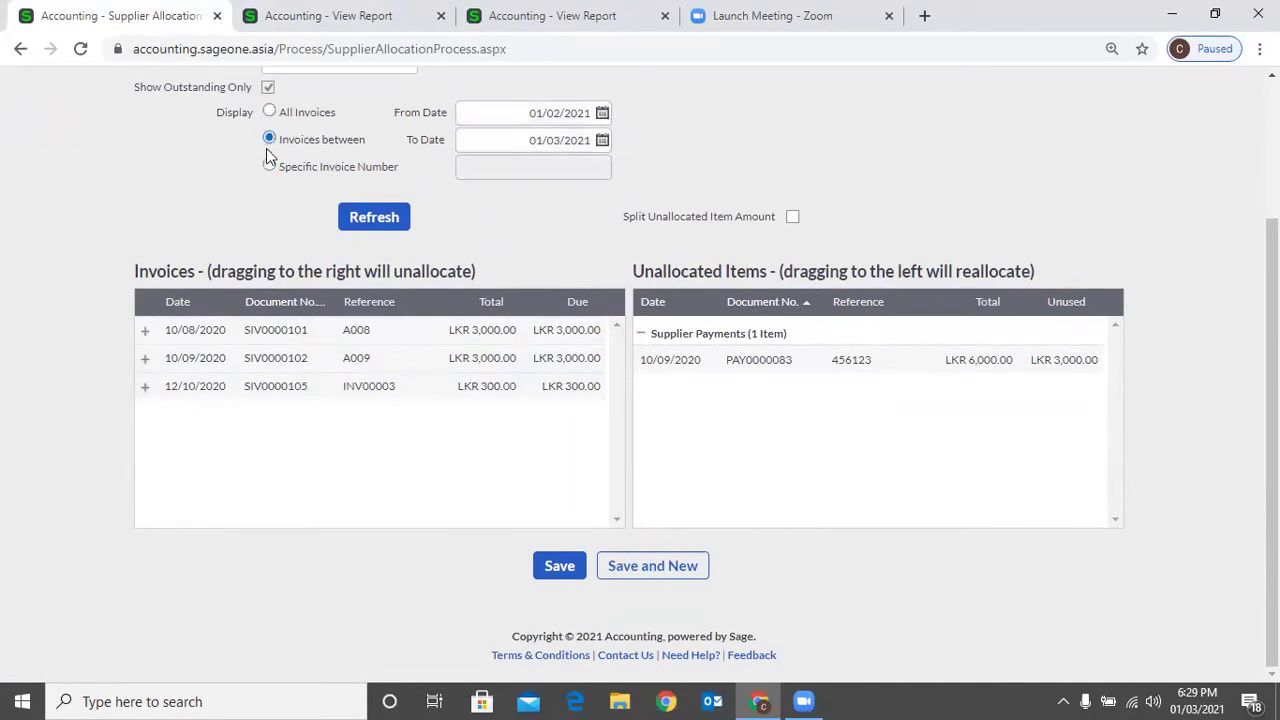
pyautogui.click(268, 166)
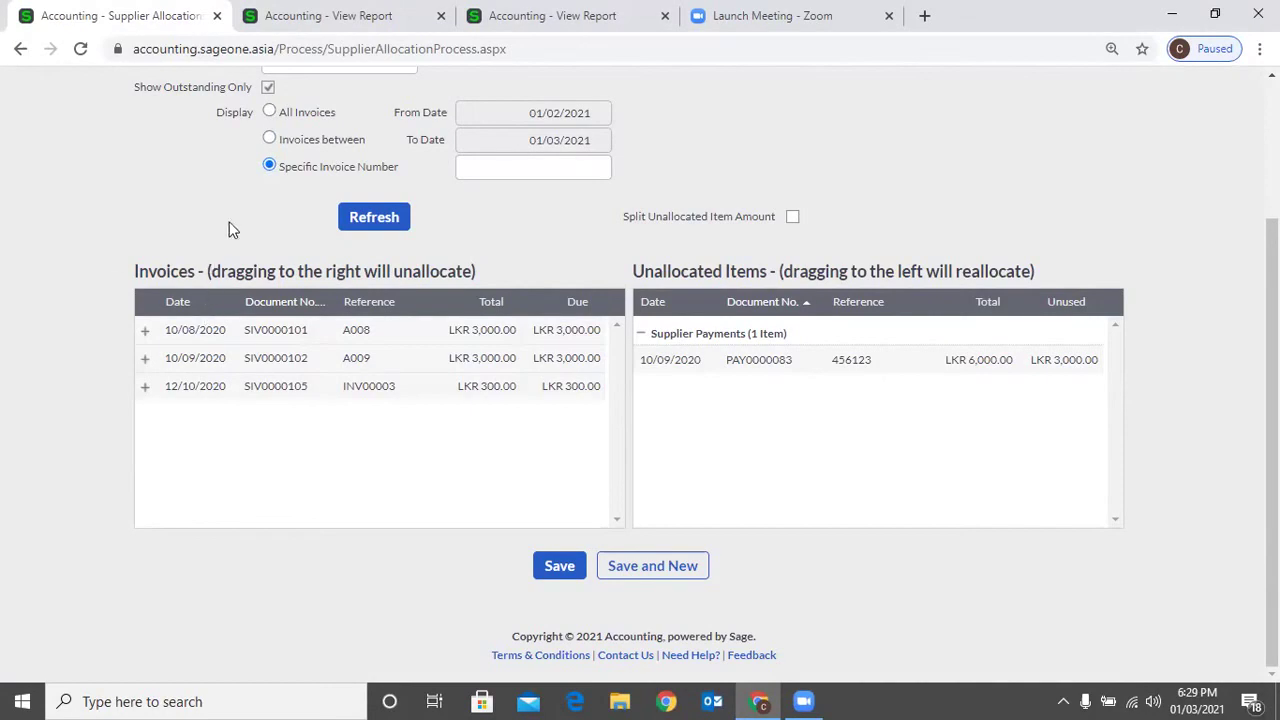
# - Bring up the available supplier transaction types from the Allocations page
pyautogui.scroll(1, 275, 232)
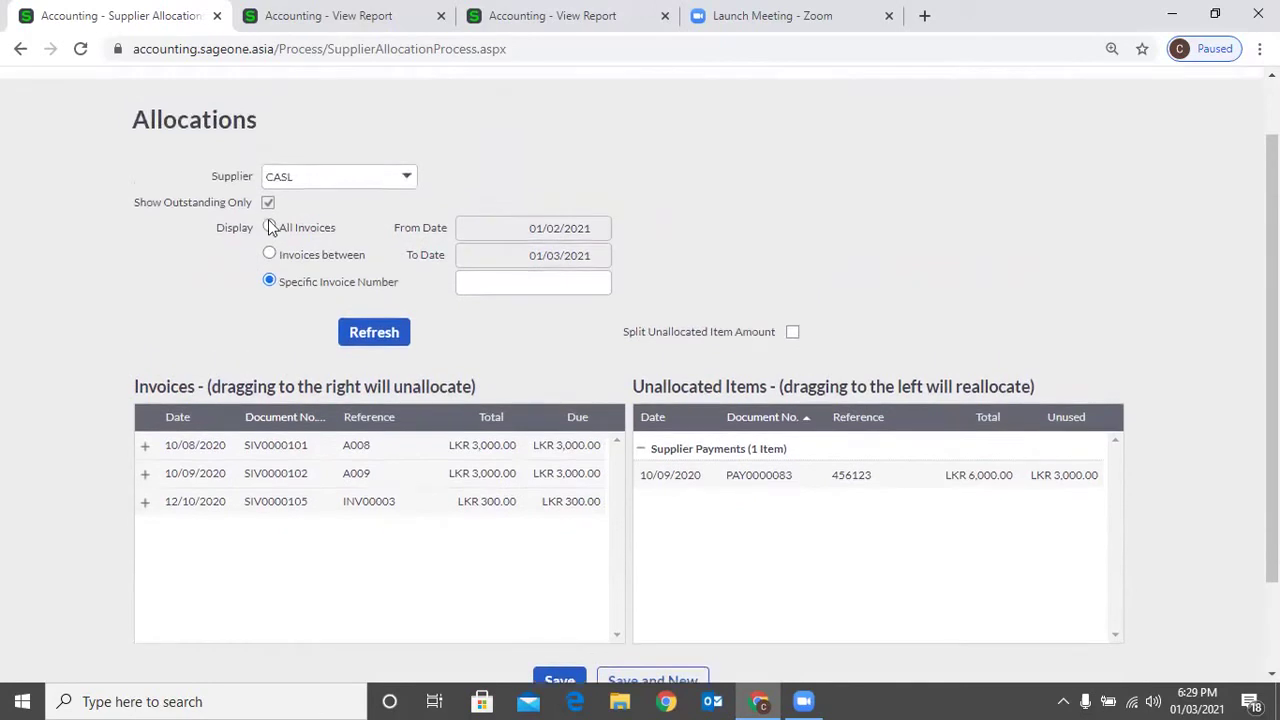
pyautogui.scroll(1, 270, 228)
pyautogui.click(294, 131)
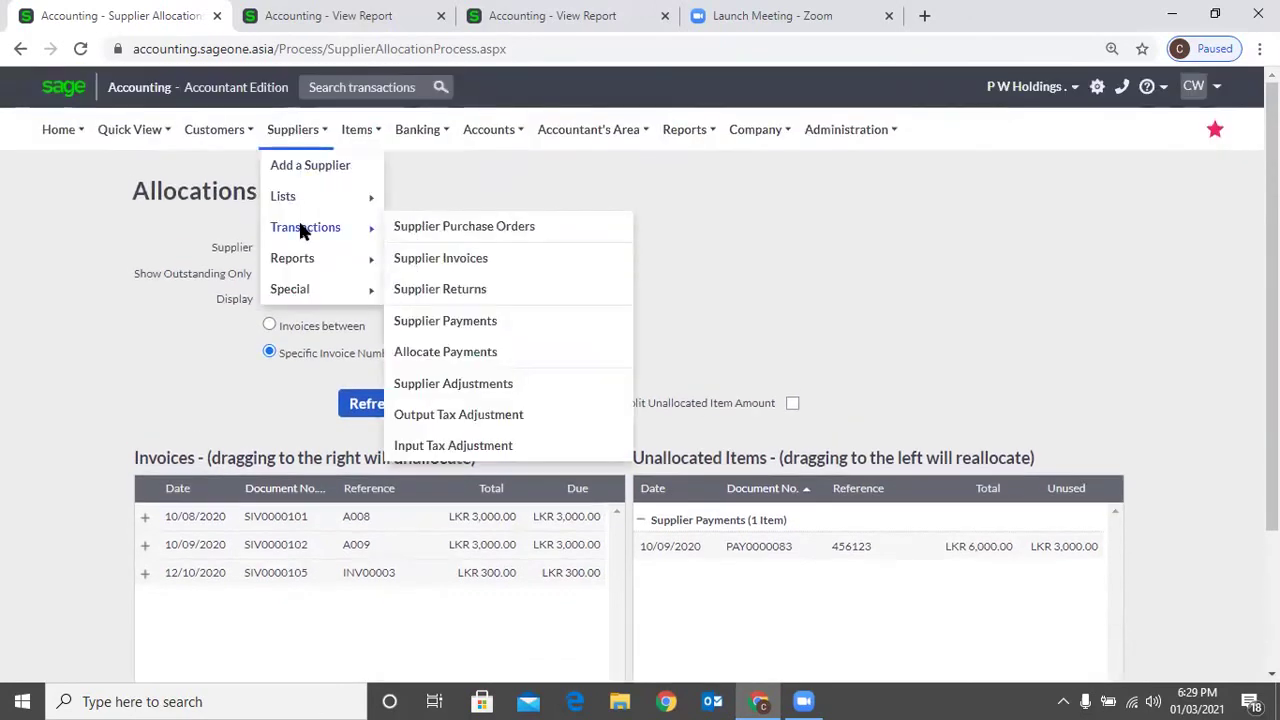